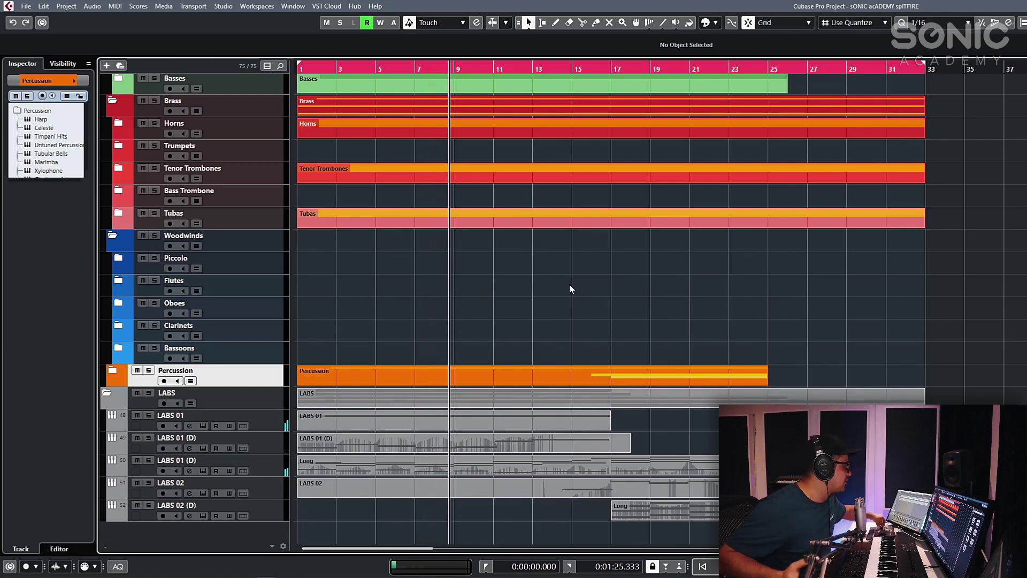
# - Open the BBC Symphony Orchestra instrument of the Violins 1 Long track
pyautogui.scroll(4, 559, 311)
pyautogui.scroll(6, 560, 315)
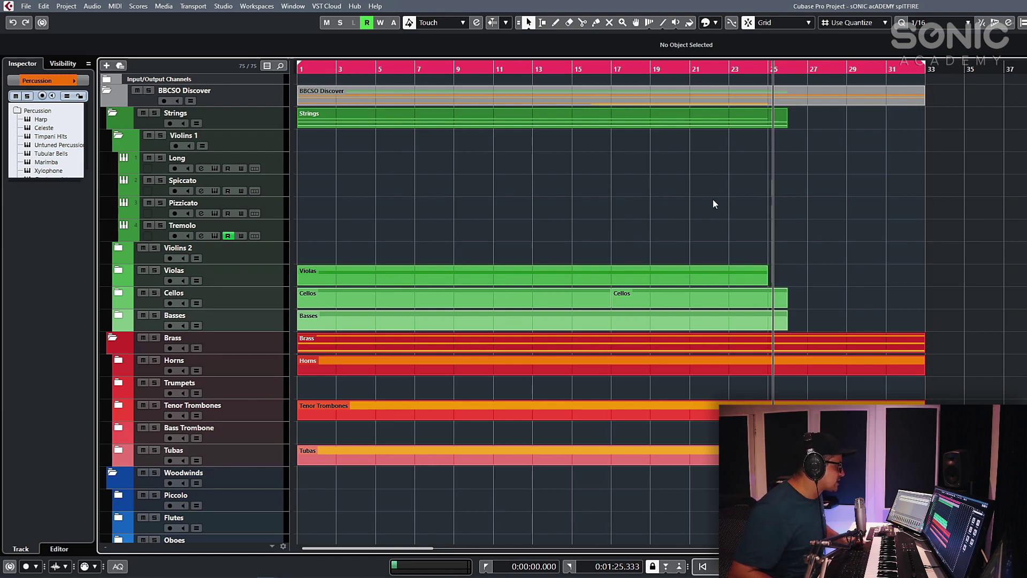
pyautogui.click(215, 168)
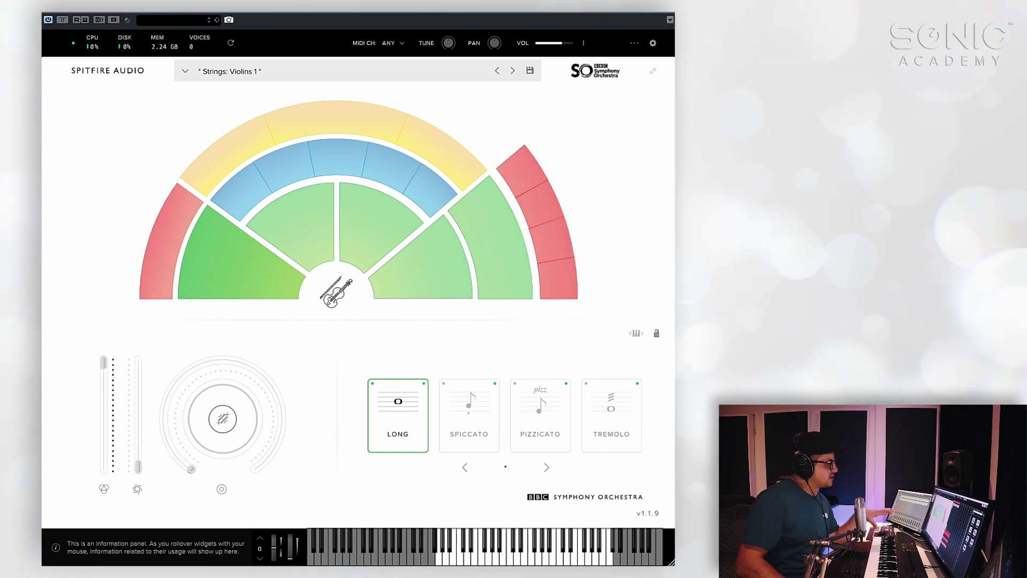
# - Inspect the instrument descriptions in the orchestra layout and the available MIDI channel options
pyautogui.moveTo(426, 264)
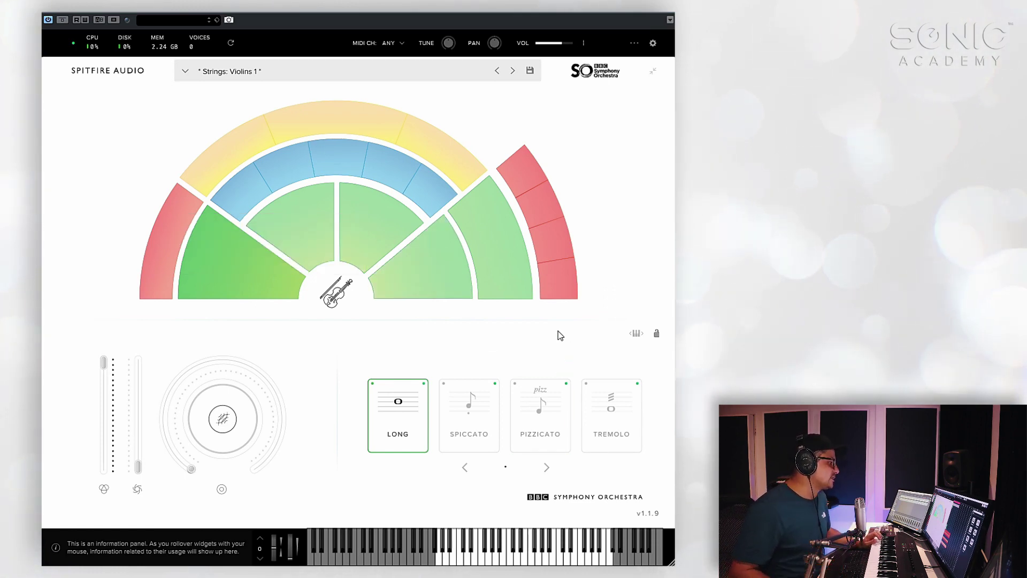
pyautogui.moveTo(560, 221)
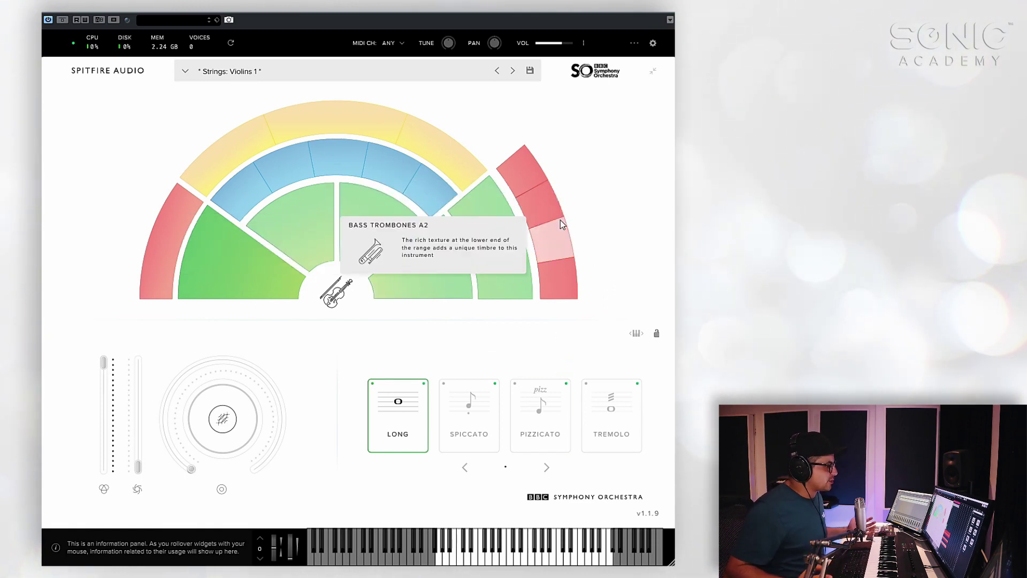
pyautogui.moveTo(384, 133)
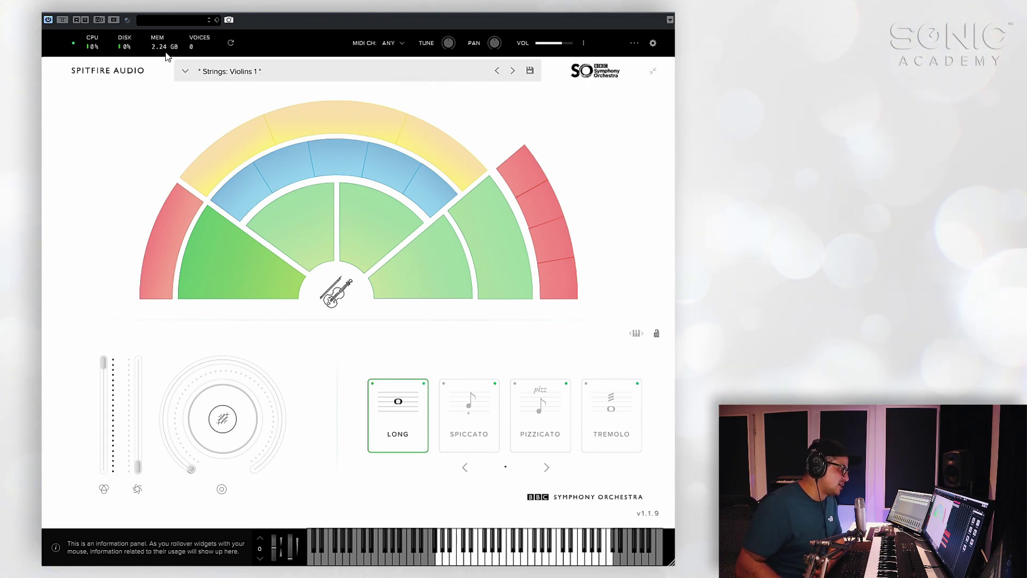
pyautogui.moveTo(159, 55)
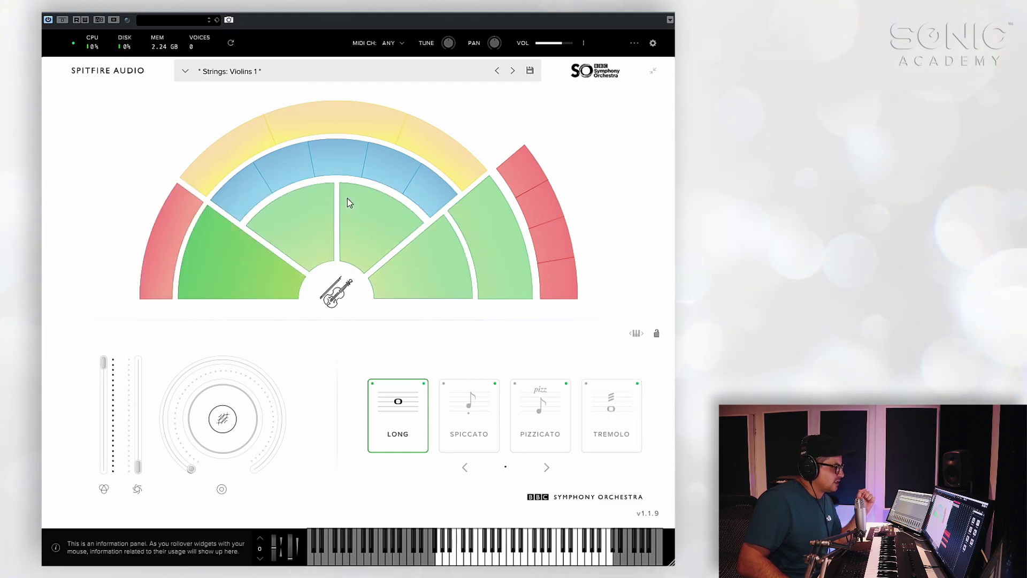
pyautogui.moveTo(347, 198)
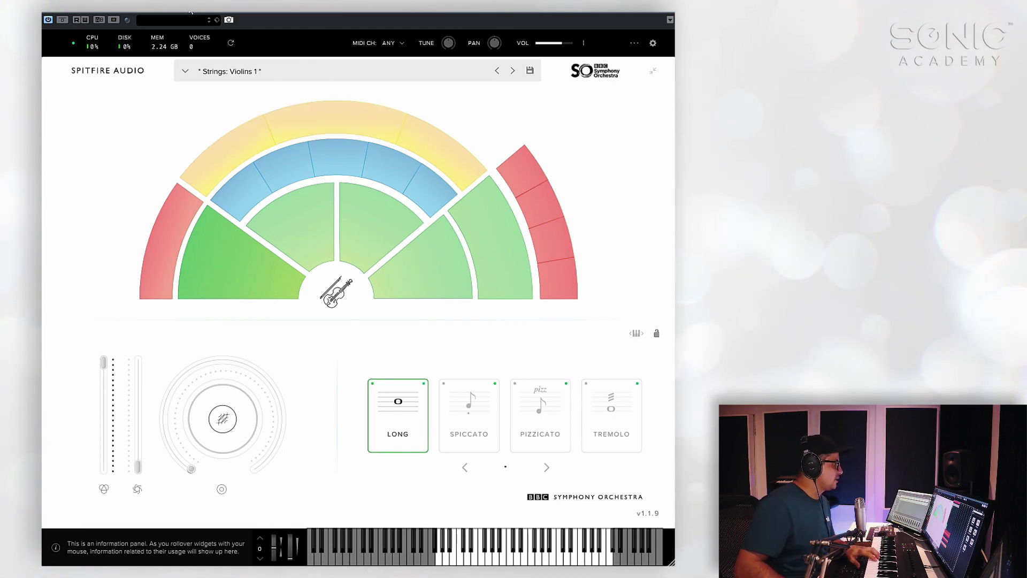
pyautogui.click(393, 43)
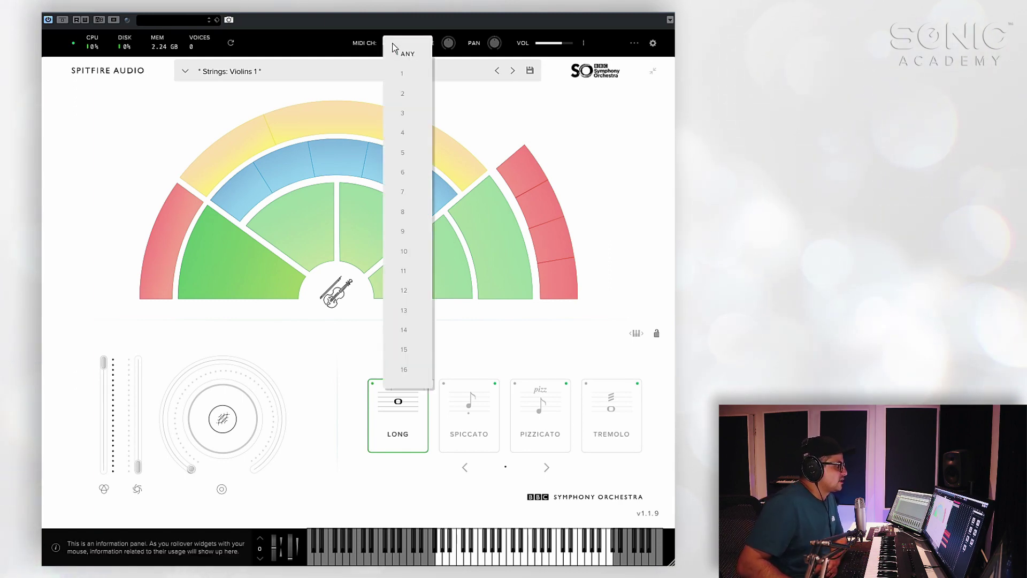
pyautogui.click(346, 60)
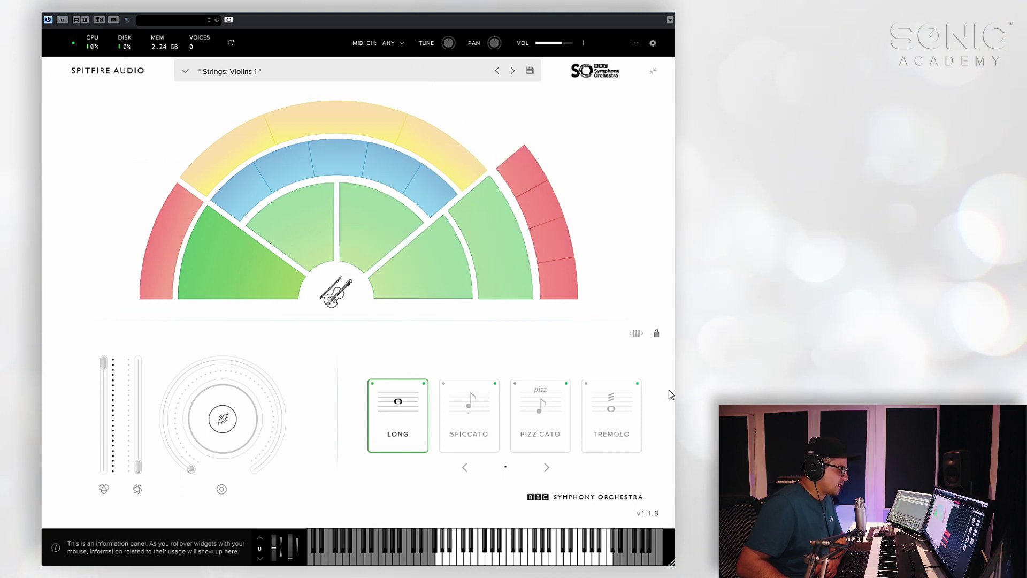
# - Cycle the velocity response through the exponential and shelf curves and return it to Linear Velocity
pyautogui.moveTo(191, 261)
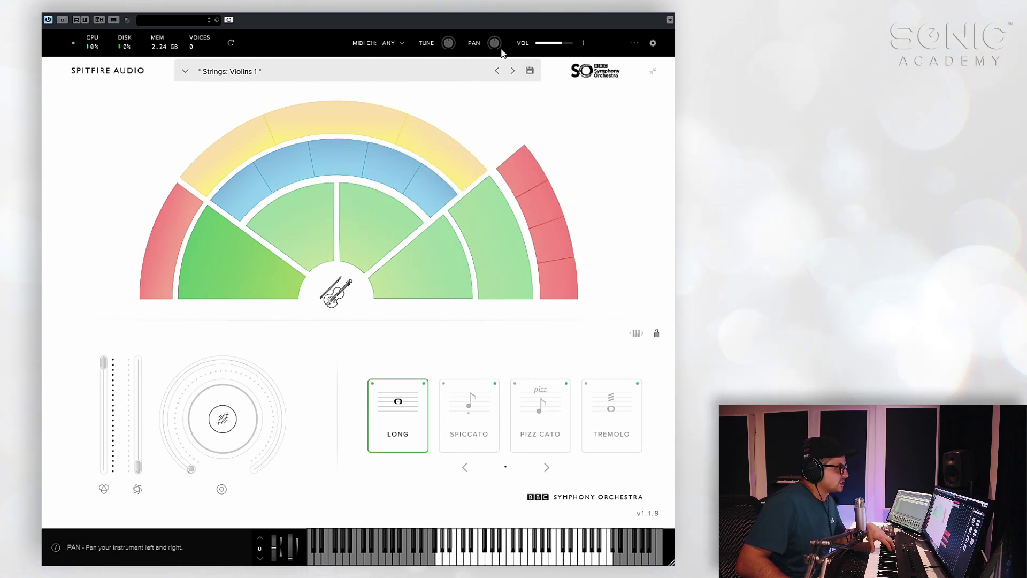
pyautogui.click(631, 45)
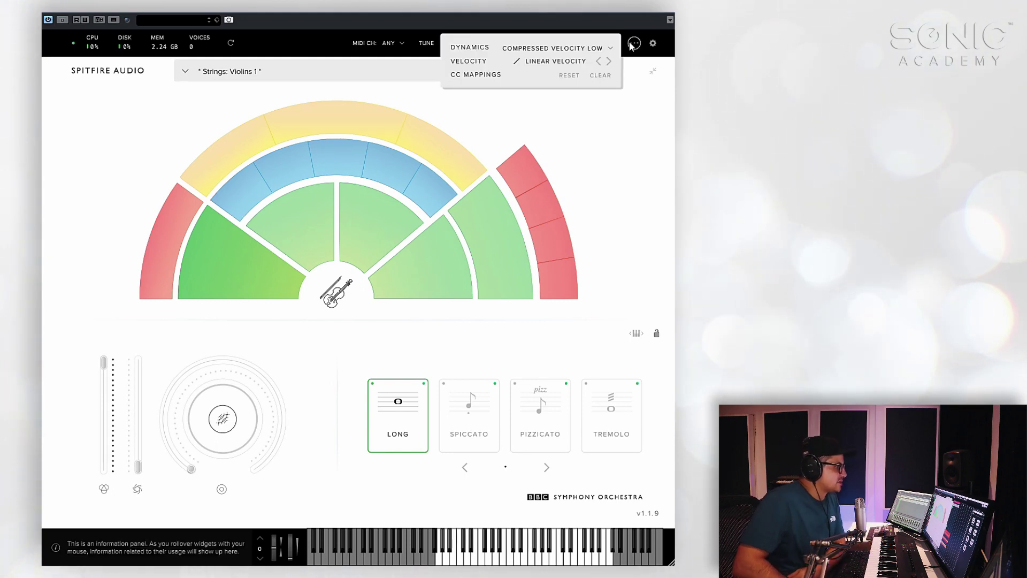
pyautogui.click(599, 62)
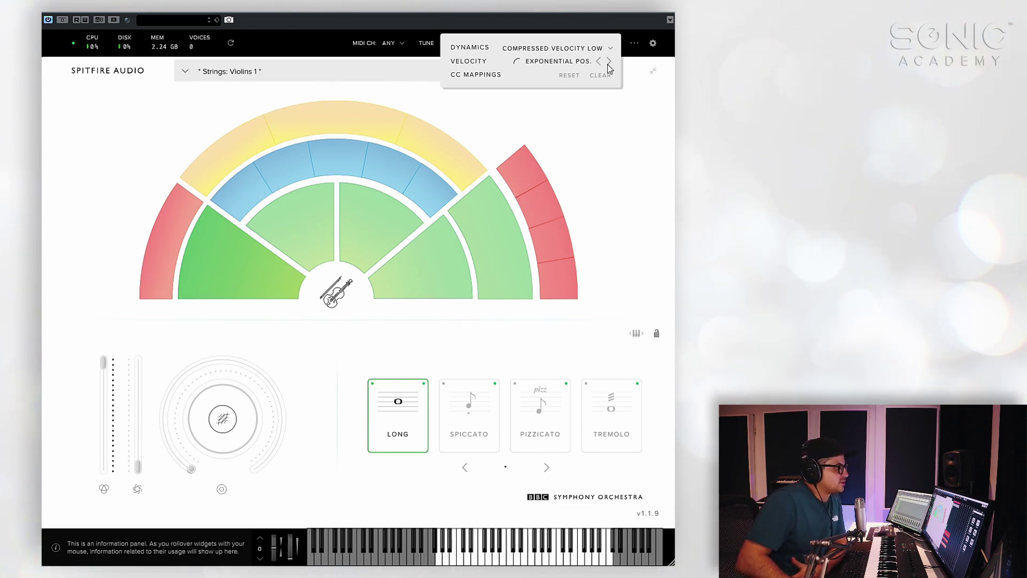
pyautogui.click(609, 63)
pyautogui.click(609, 63)
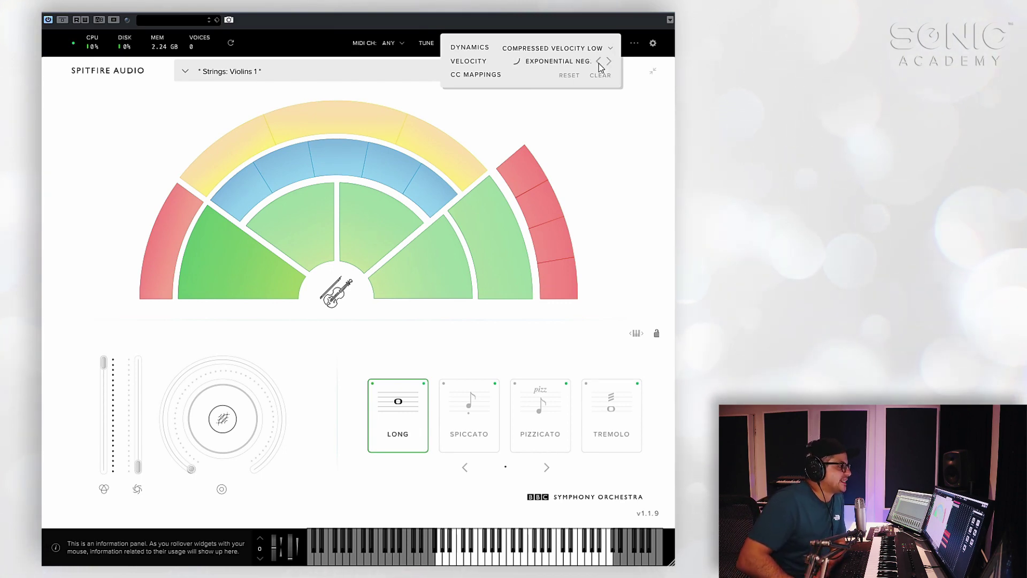
pyautogui.click(599, 62)
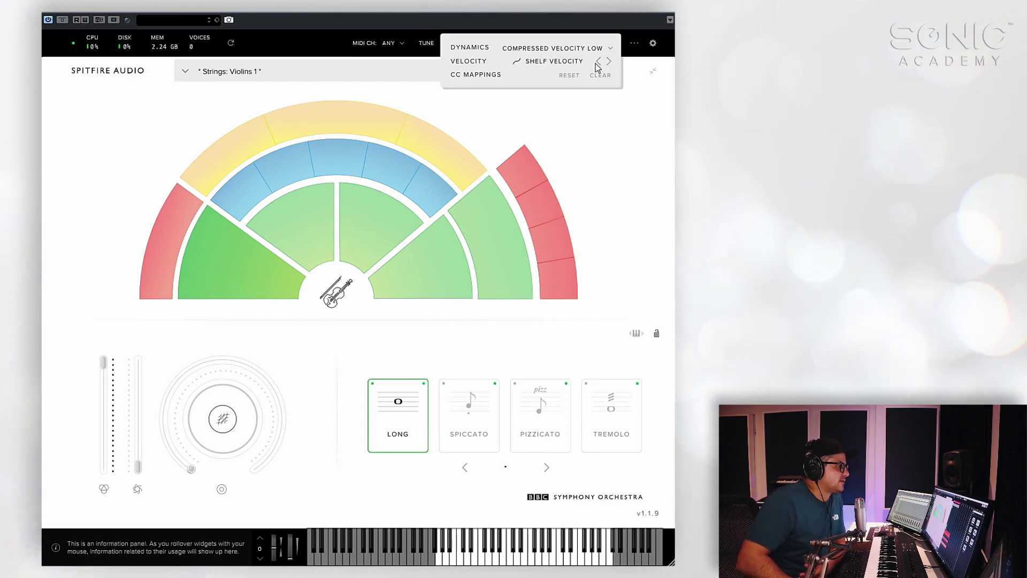
pyautogui.click(599, 63)
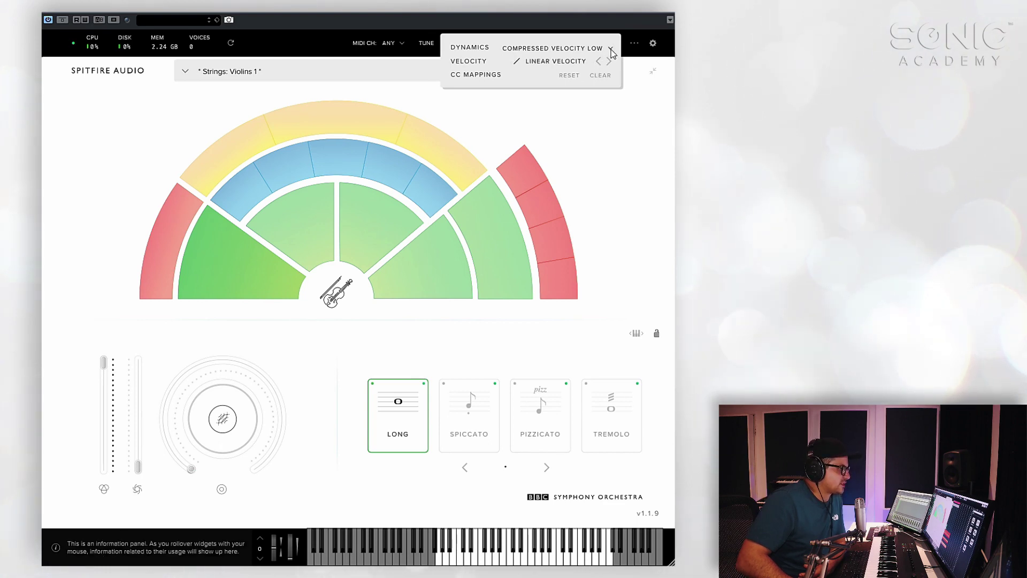
# - Review the available dynamics modes and the CC mapping options without changing them
pyautogui.click(610, 48)
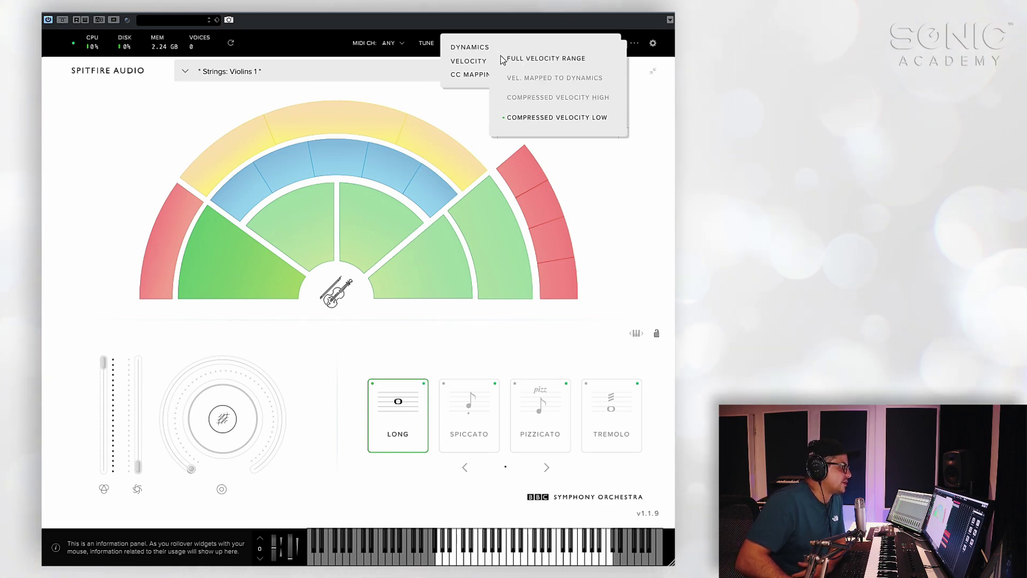
pyautogui.press('Escape')
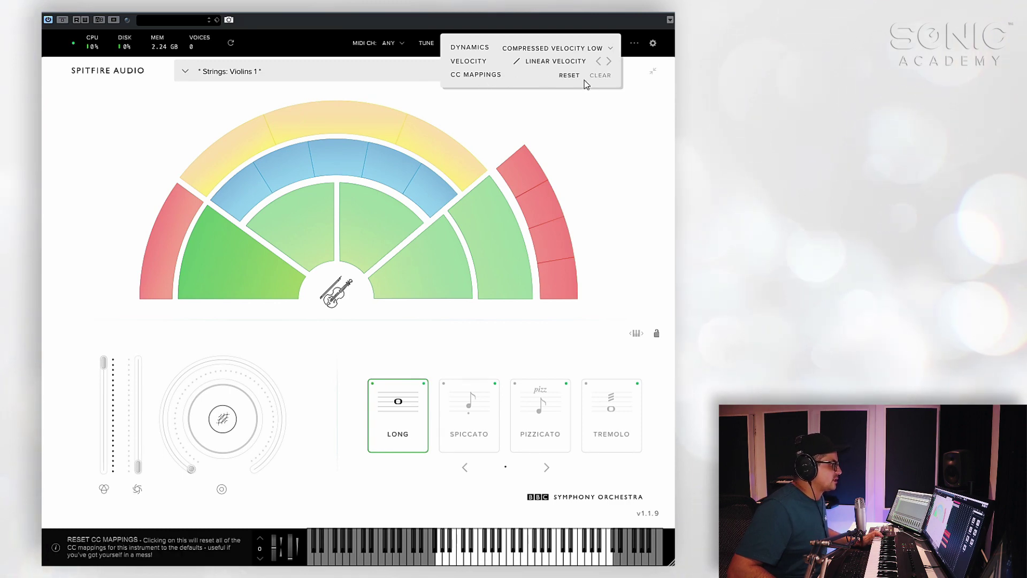
pyautogui.click(647, 113)
# - Review the plug-in's General, Interface and Audio settings, including Master Tuning and memory mapping, and leave without saving
pyautogui.click(653, 43)
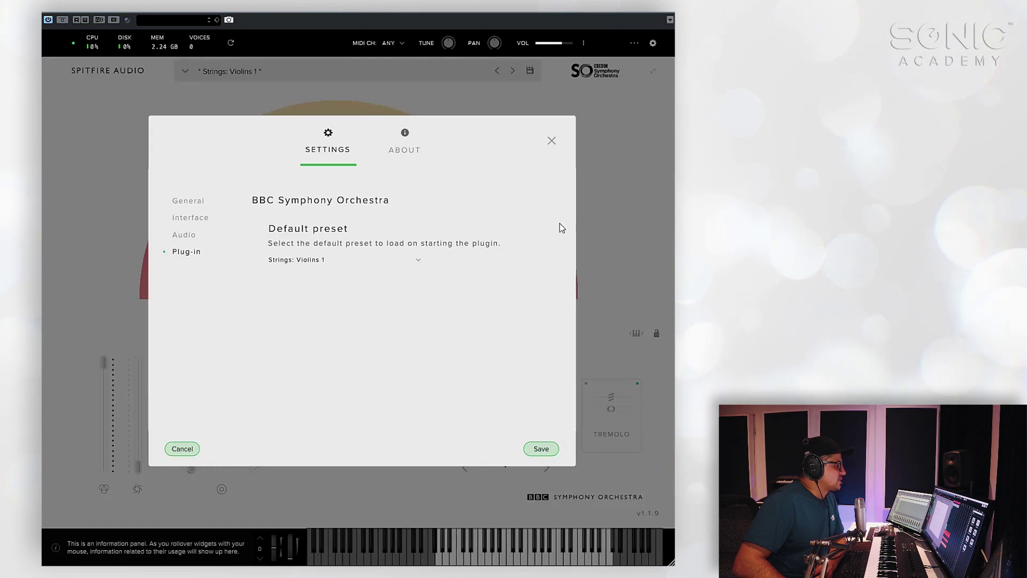
pyautogui.click(177, 203)
pyautogui.click(197, 221)
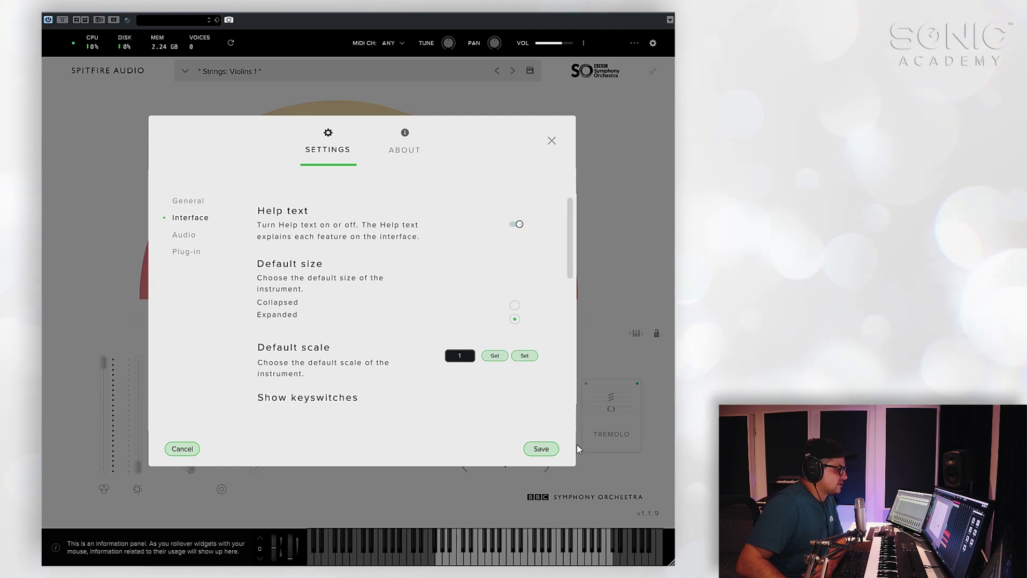
pyautogui.click(188, 236)
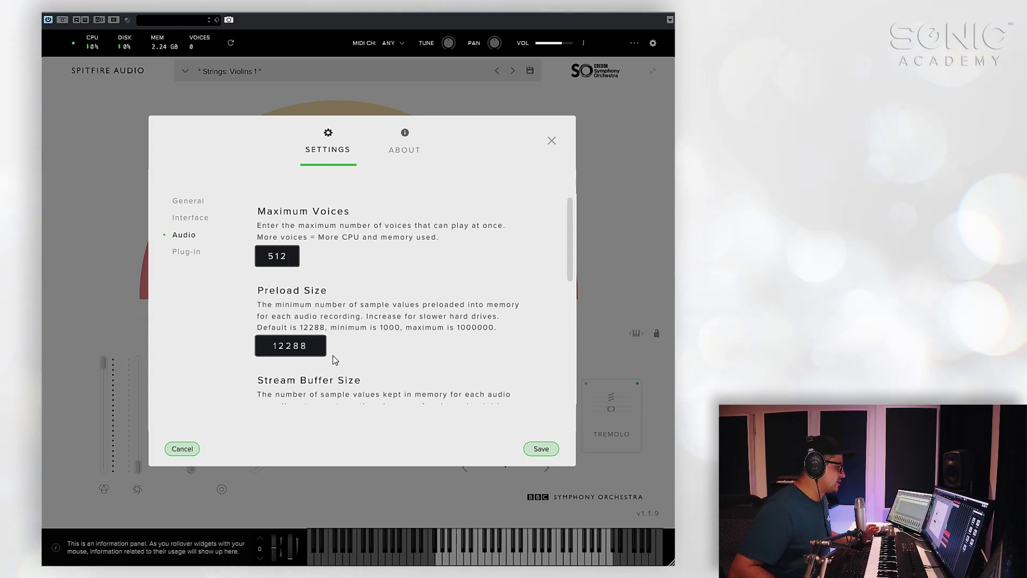
pyautogui.scroll(-5, 461, 351)
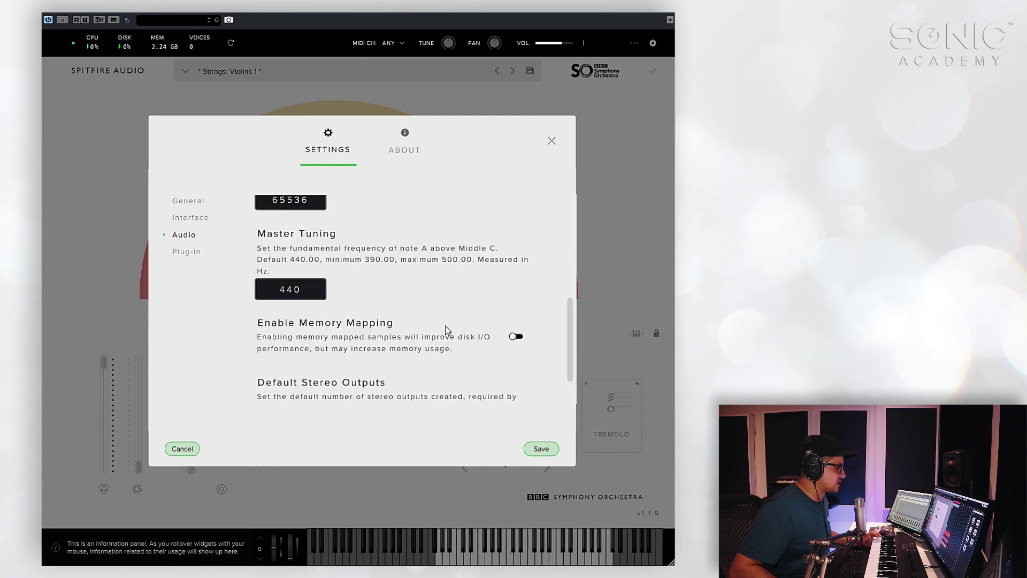
pyautogui.press('Escape')
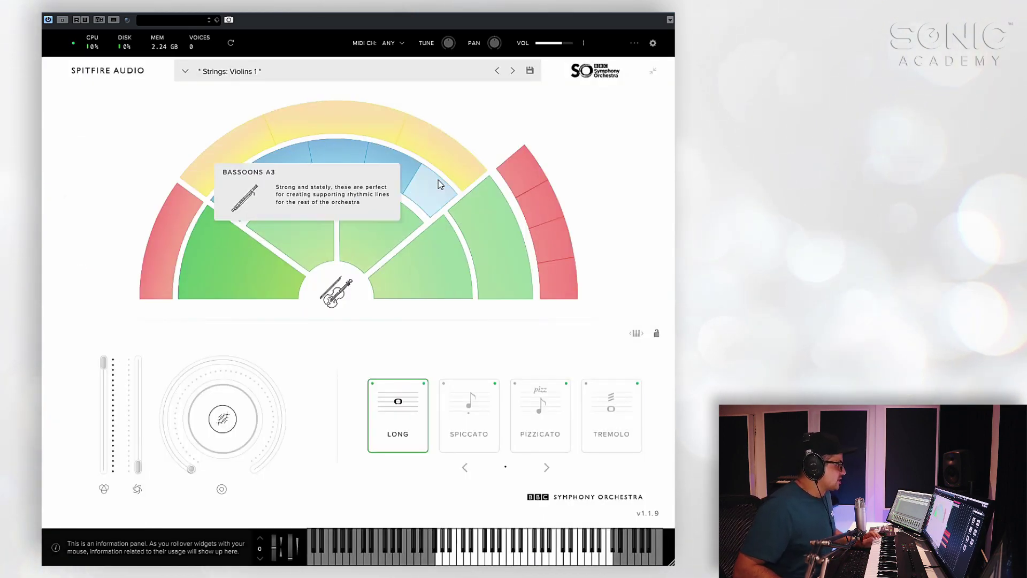
# - Browse the strings and brass presets in the preset list and close it without loading one
pyautogui.moveTo(363, 116)
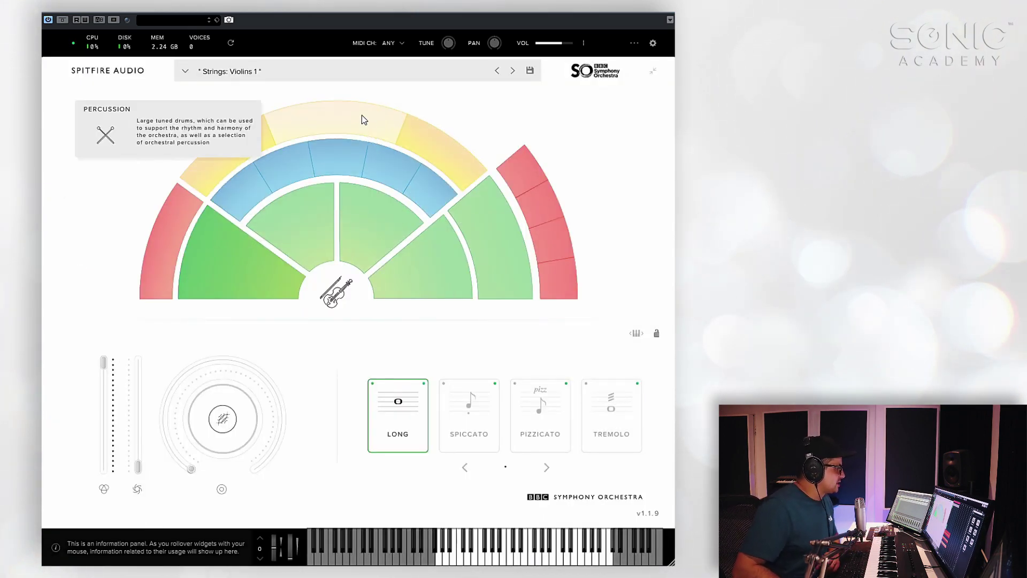
pyautogui.click(186, 70)
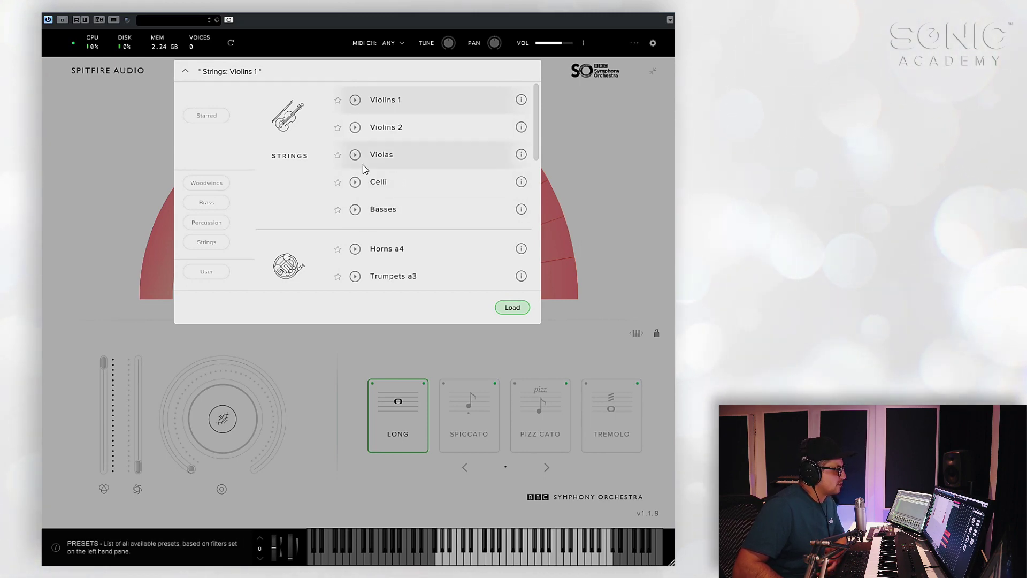
pyautogui.scroll(-3, 412, 178)
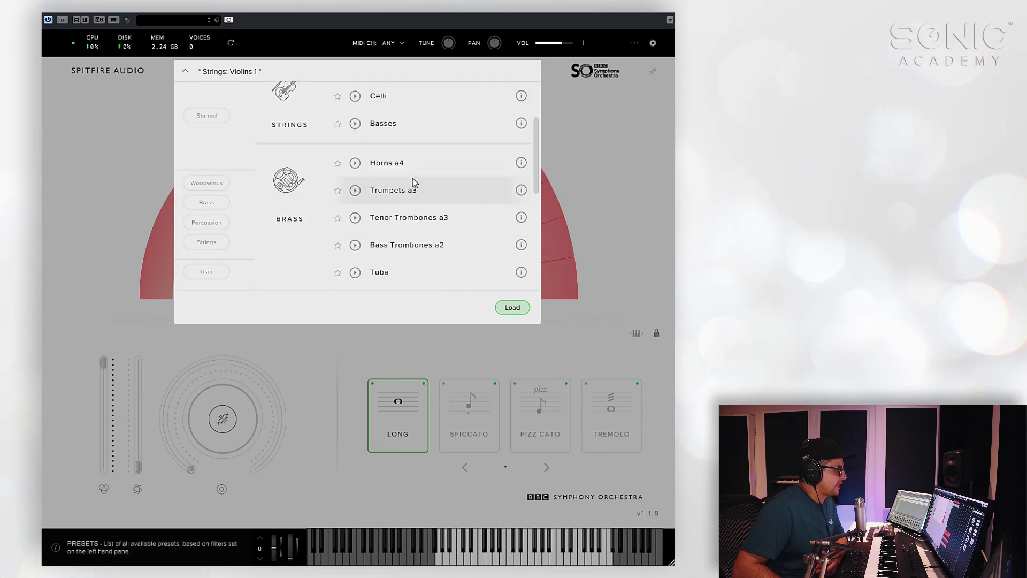
pyautogui.click(82, 181)
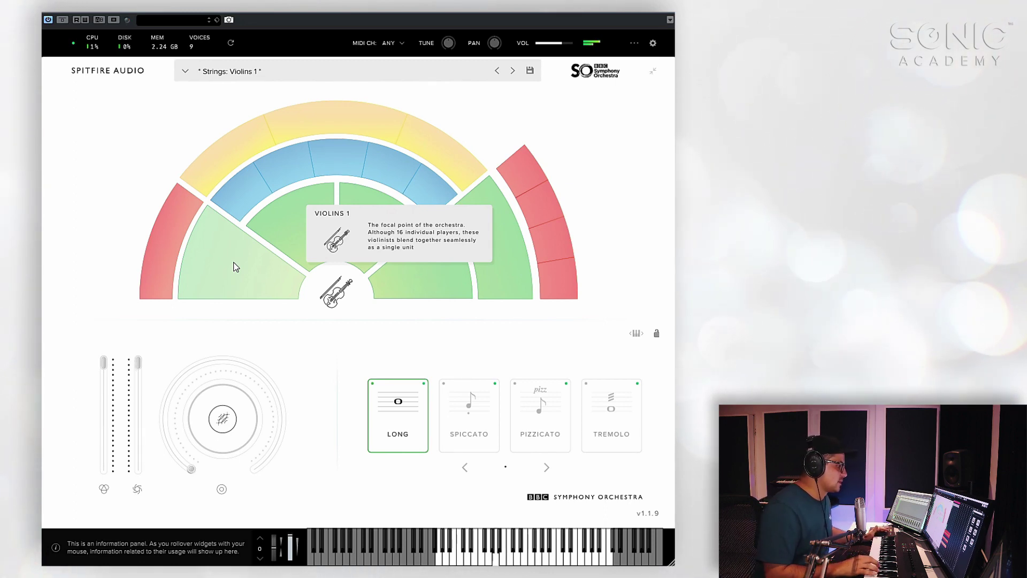
# - Audition the string sections by loading Violins 2, Violas, Celli and Basses in turn
pyautogui.click(307, 237)
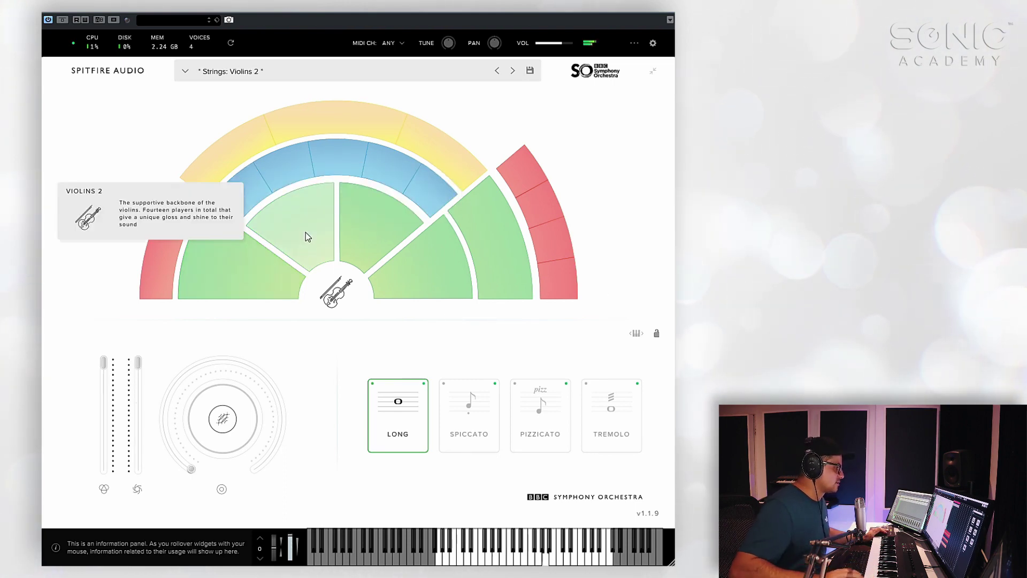
pyautogui.click(391, 231)
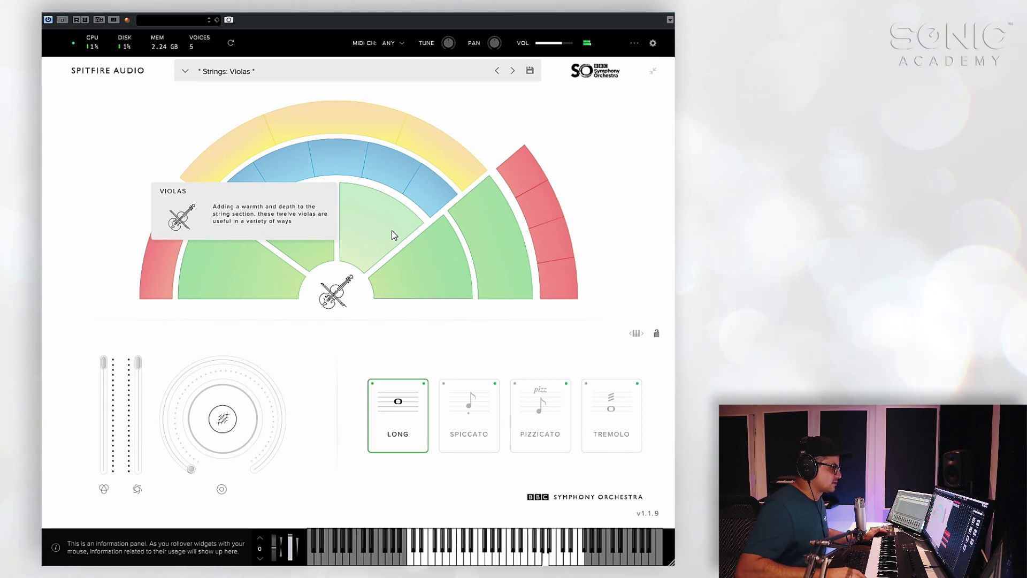
pyautogui.click(415, 263)
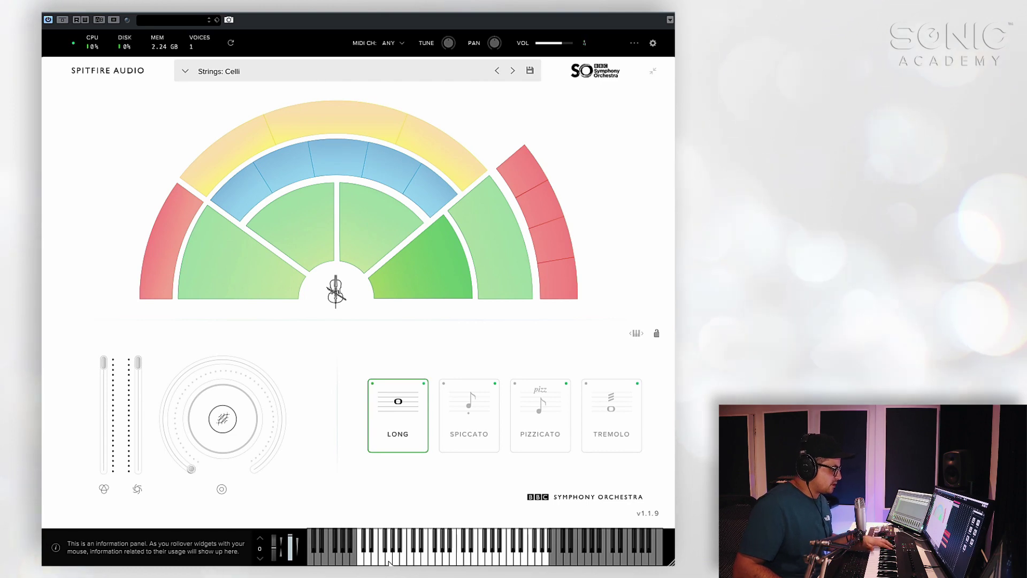
pyautogui.moveTo(465, 263)
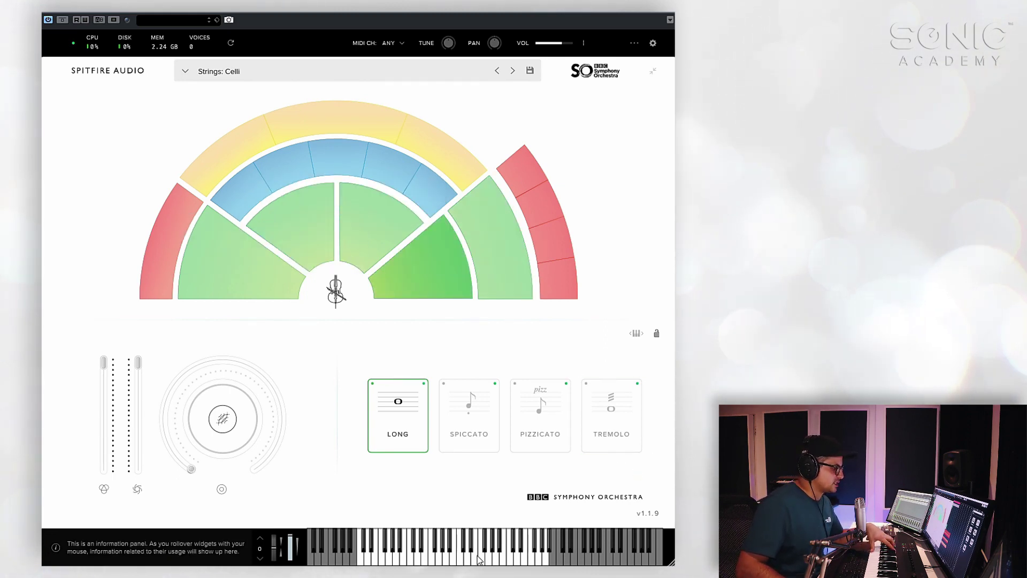
pyautogui.moveTo(500, 262)
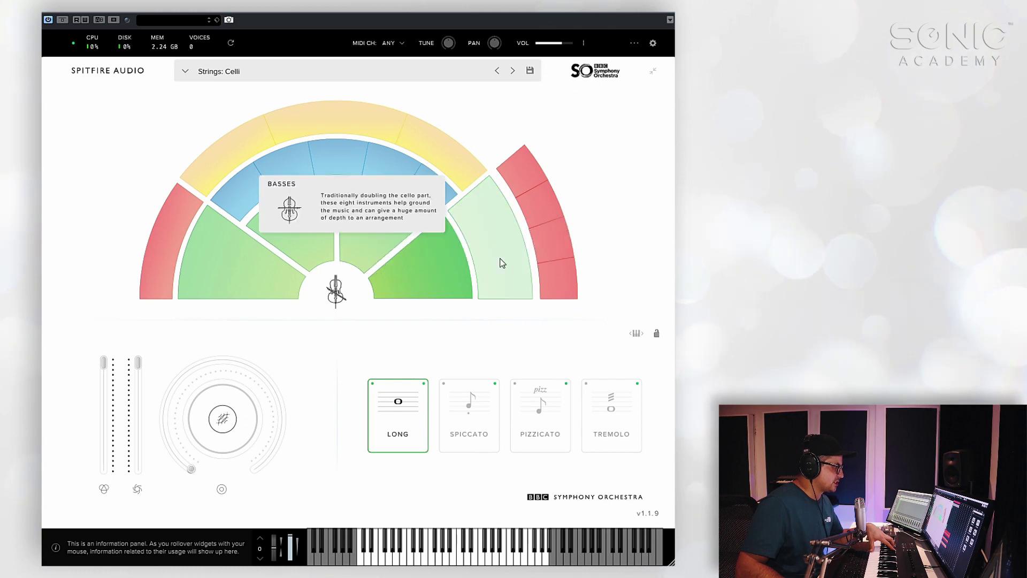
pyautogui.click(501, 262)
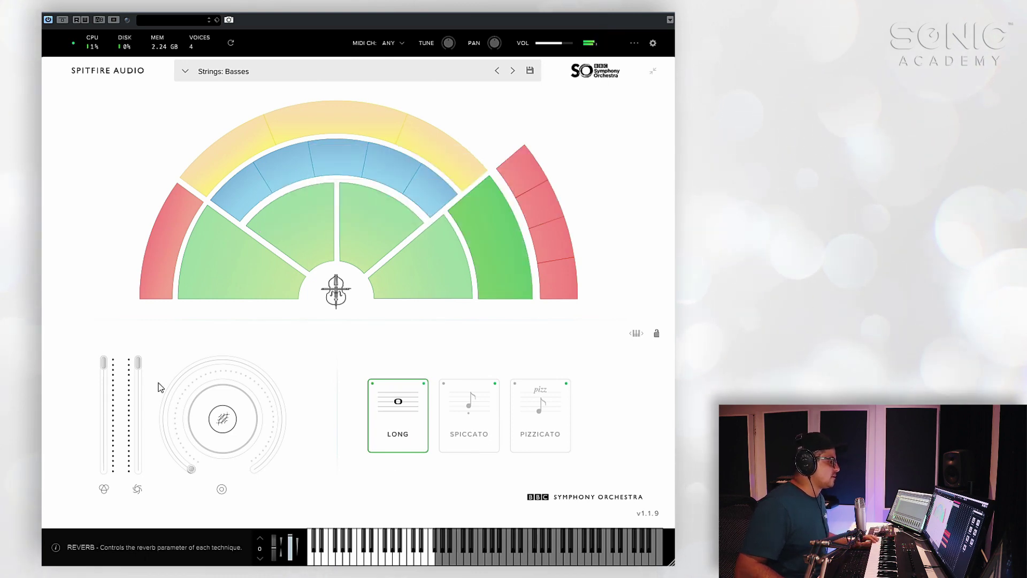
# - Audition the woodwind sections by loading Piccolo, Flutes a3, Oboes a3, Clarinets a3 and Bassoons a3 in turn
pyautogui.click(253, 197)
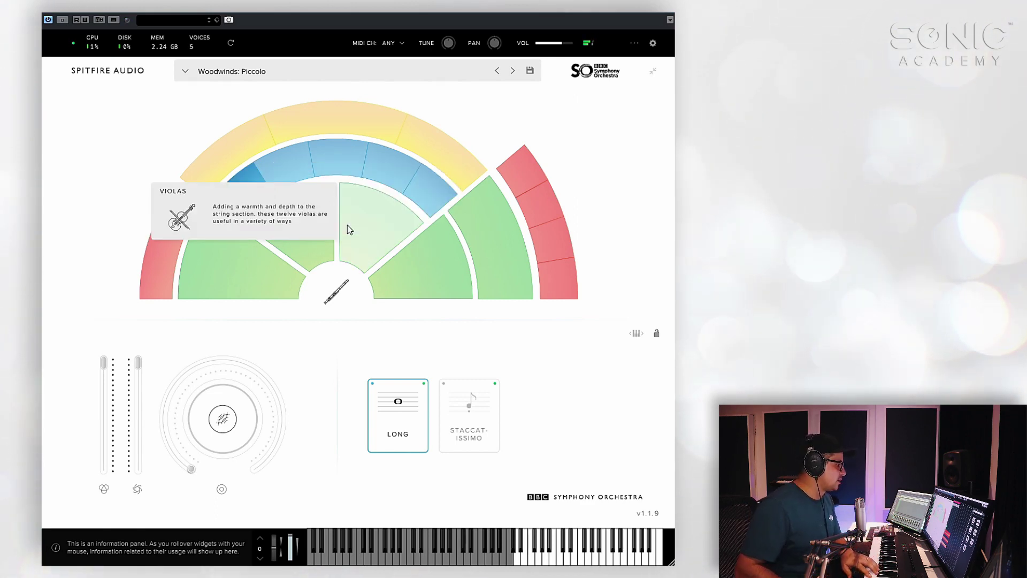
pyautogui.click(294, 179)
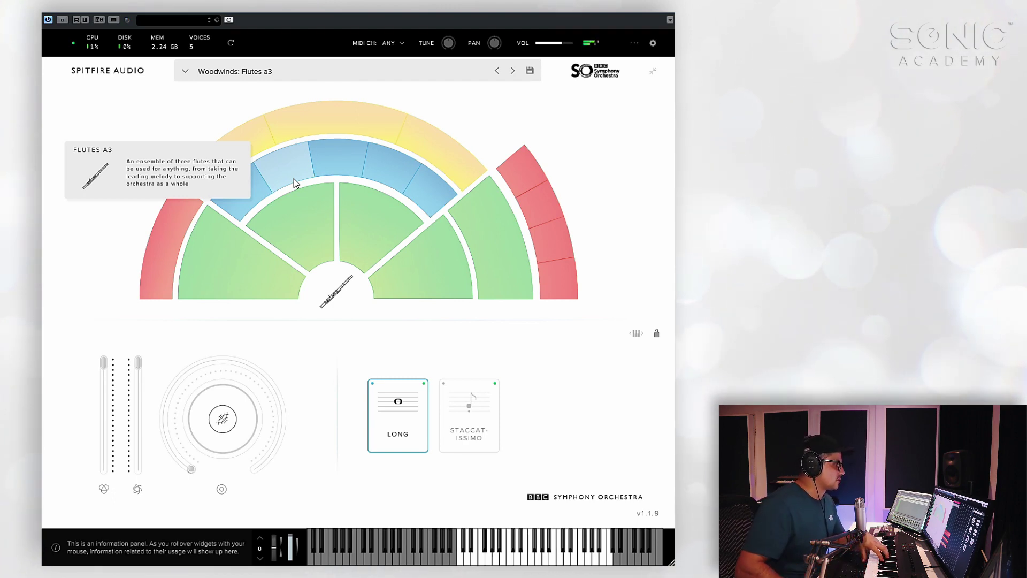
pyautogui.click(323, 163)
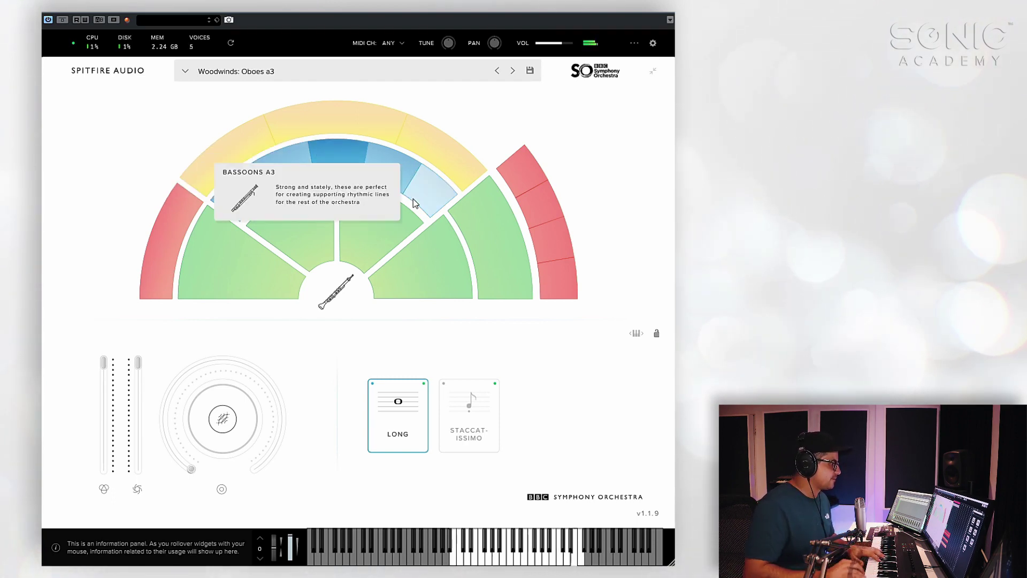
pyautogui.click(405, 178)
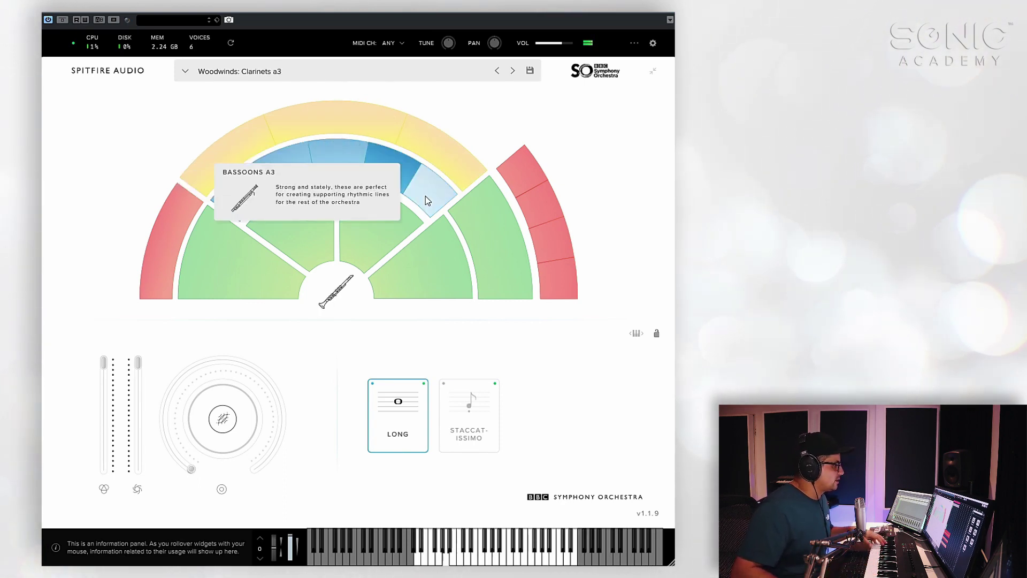
pyautogui.click(425, 196)
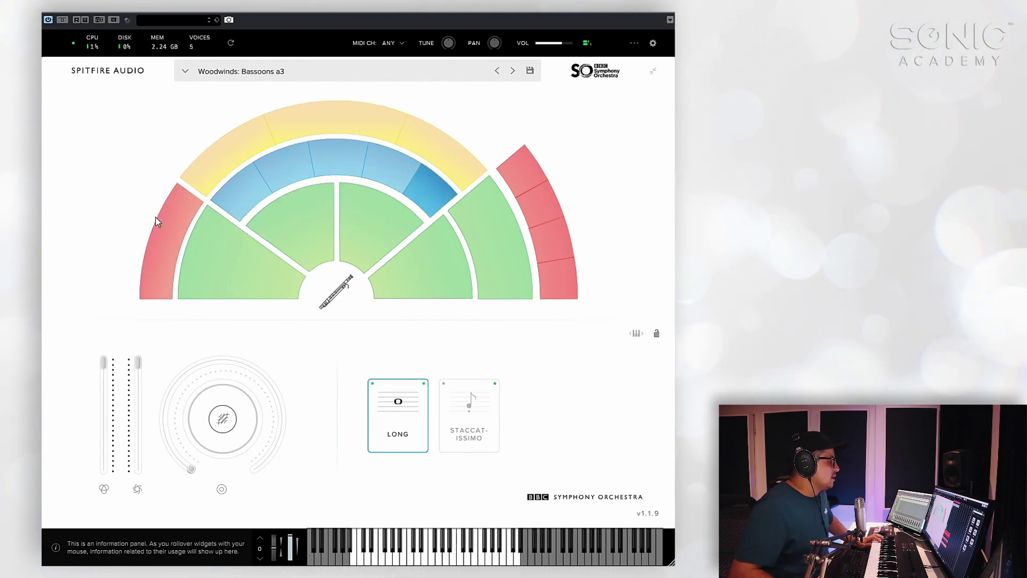
# - Audition the brass sections by loading Horns a4, Trumpets a3 and Tuba in turn
pyautogui.click(154, 248)
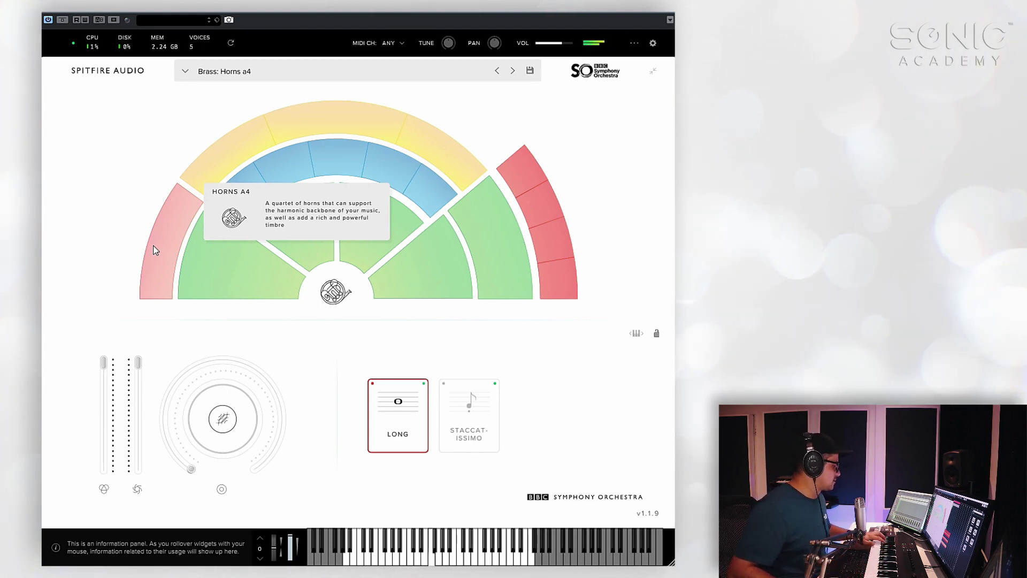
pyautogui.click(532, 168)
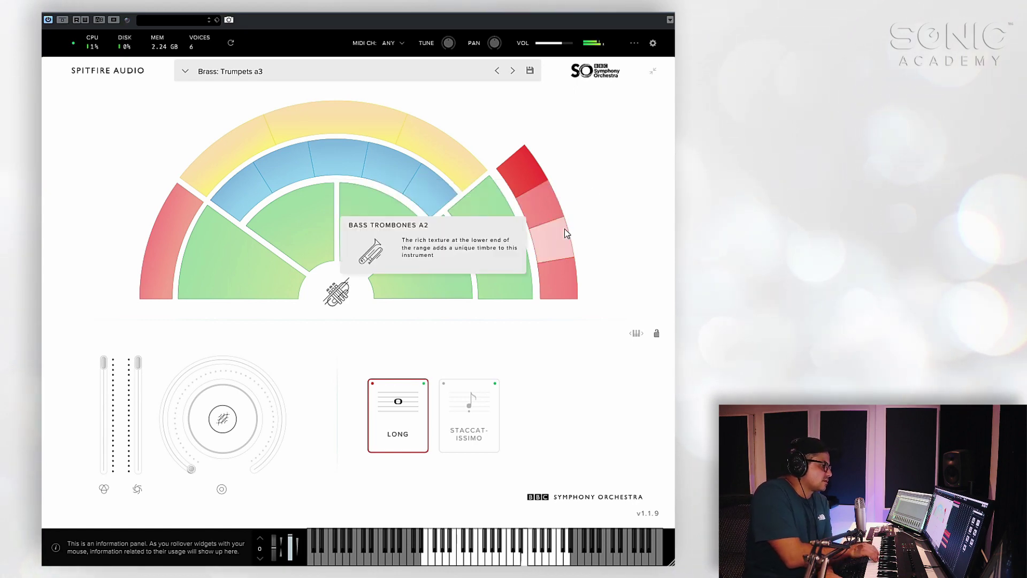
pyautogui.click(550, 268)
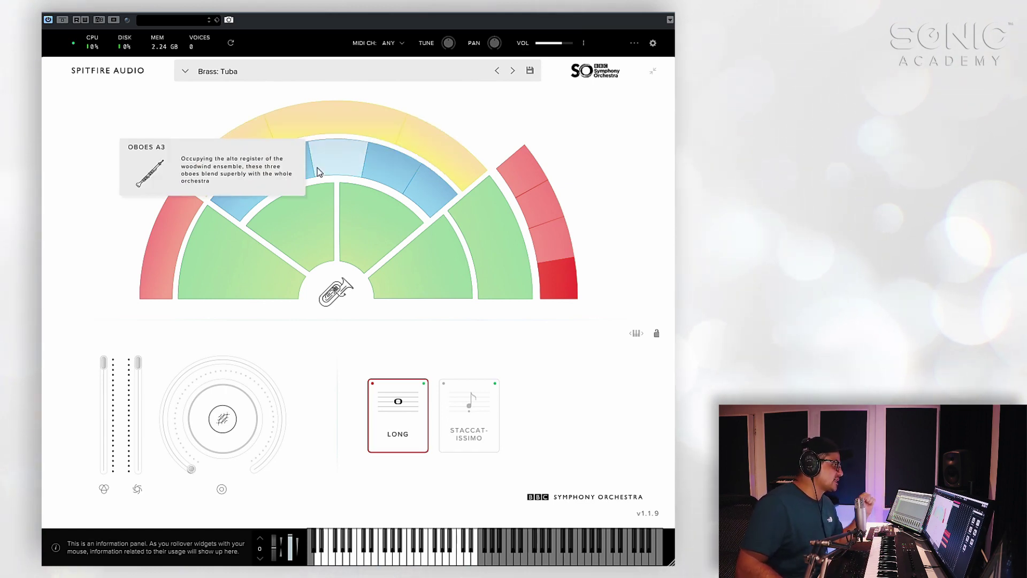
# - Load the Percussion section and then Tuned Percussion to view the techniques each one offers
pyautogui.click(311, 123)
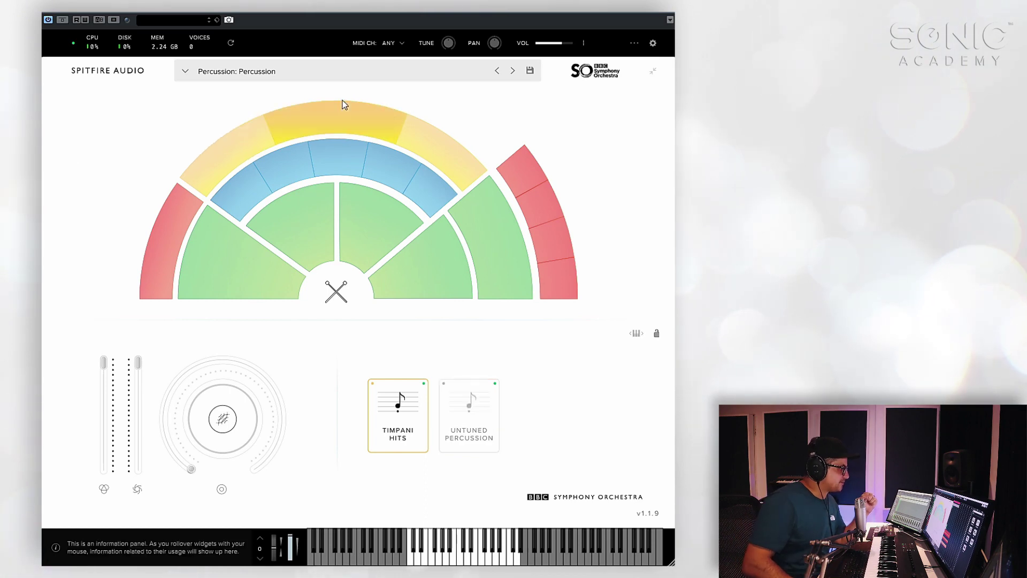
pyautogui.moveTo(453, 152)
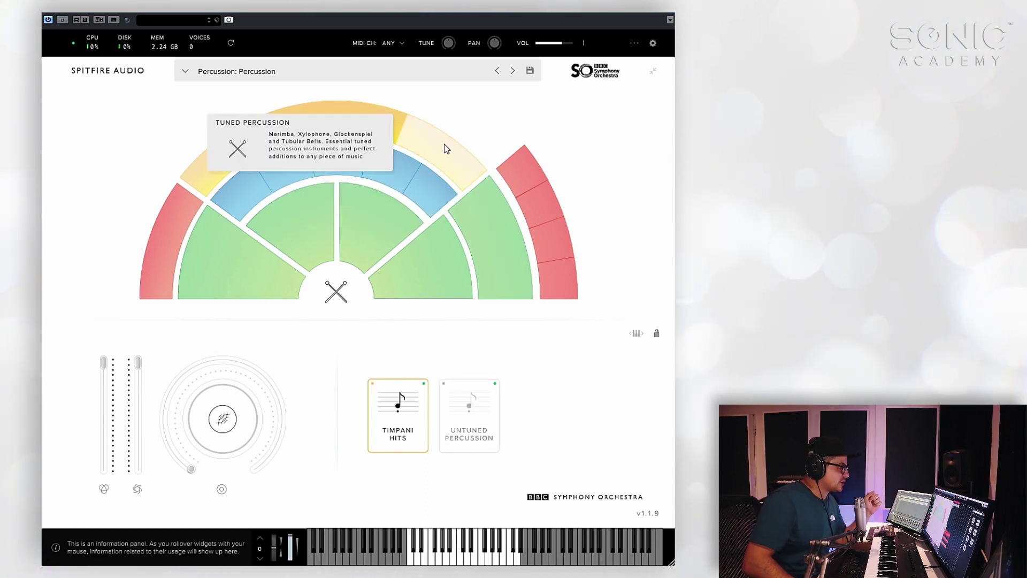
pyautogui.click(448, 151)
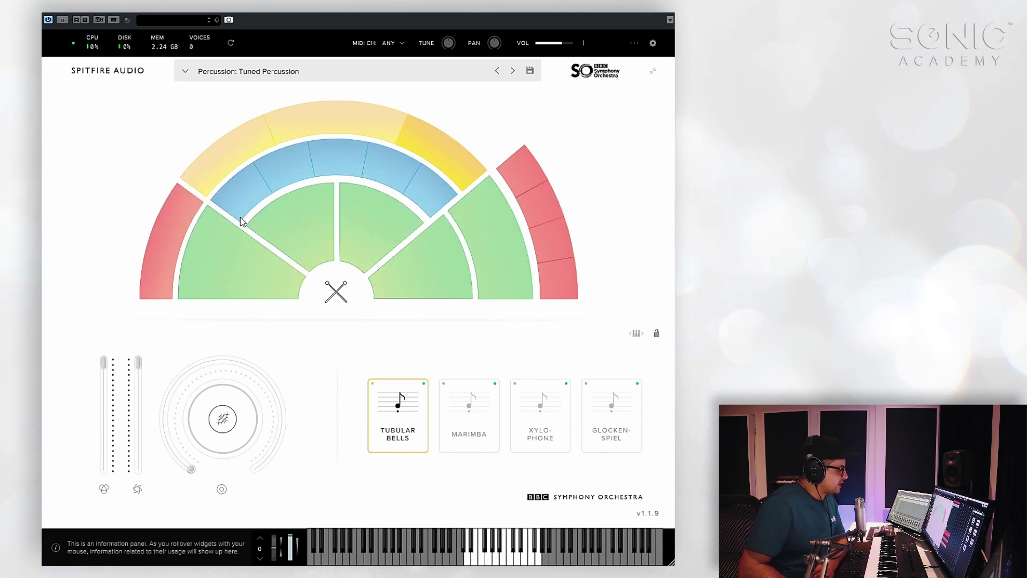
# - Load Violins 1, try layering Long with Pizzicato and with Spiccato, and finish with only Long active
pyautogui.click(294, 290)
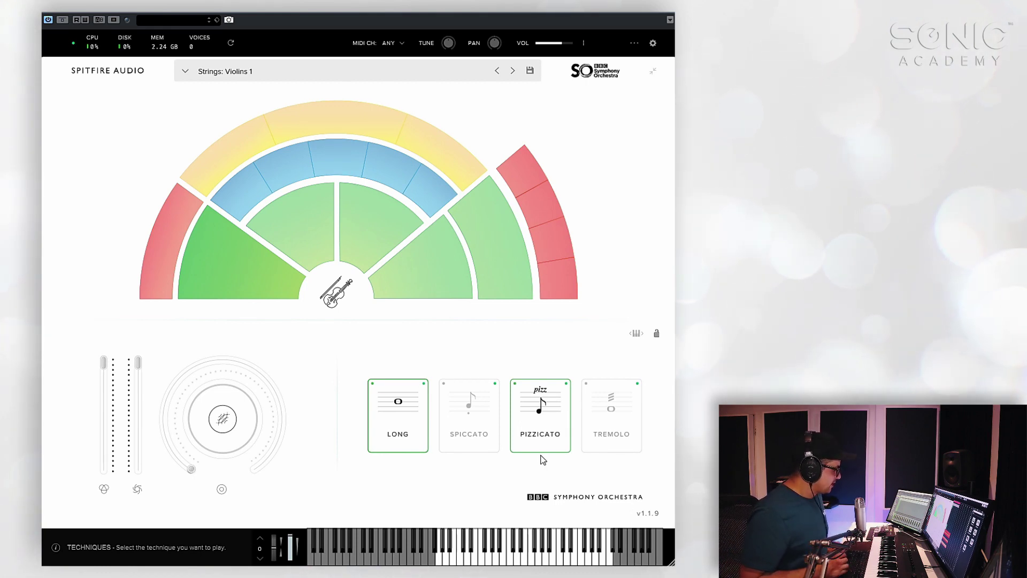
pyautogui.click(469, 412)
pyautogui.click(515, 405)
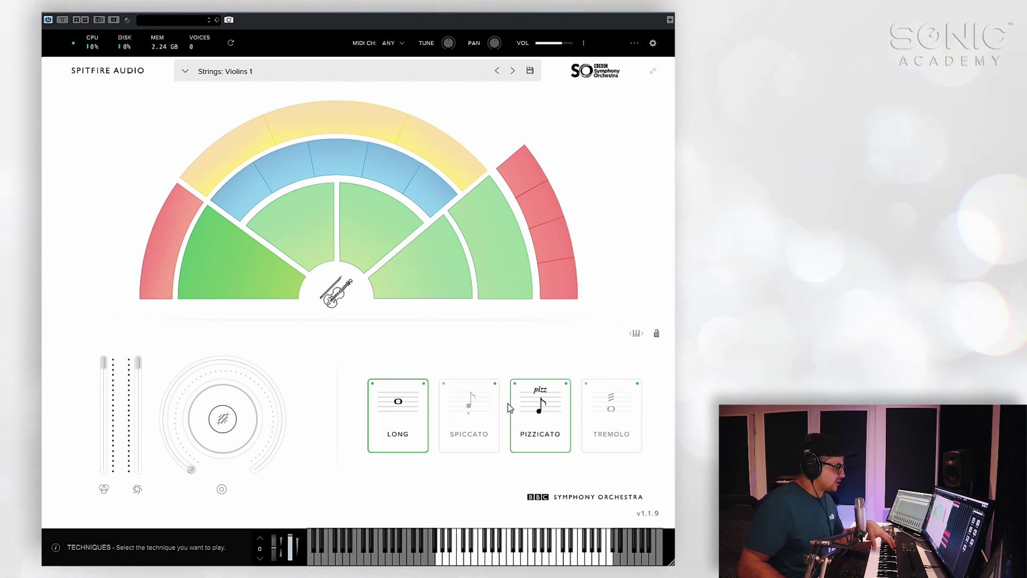
pyautogui.click(408, 408)
pyautogui.click(602, 386)
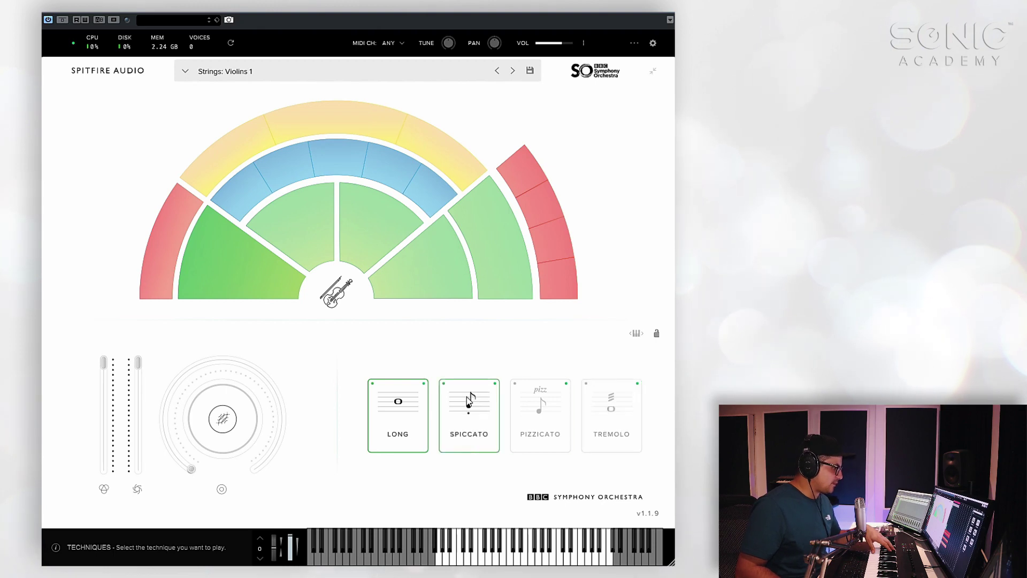
pyautogui.keyDown('shift'); pyautogui.click(466, 444); pyautogui.keyUp('shift')
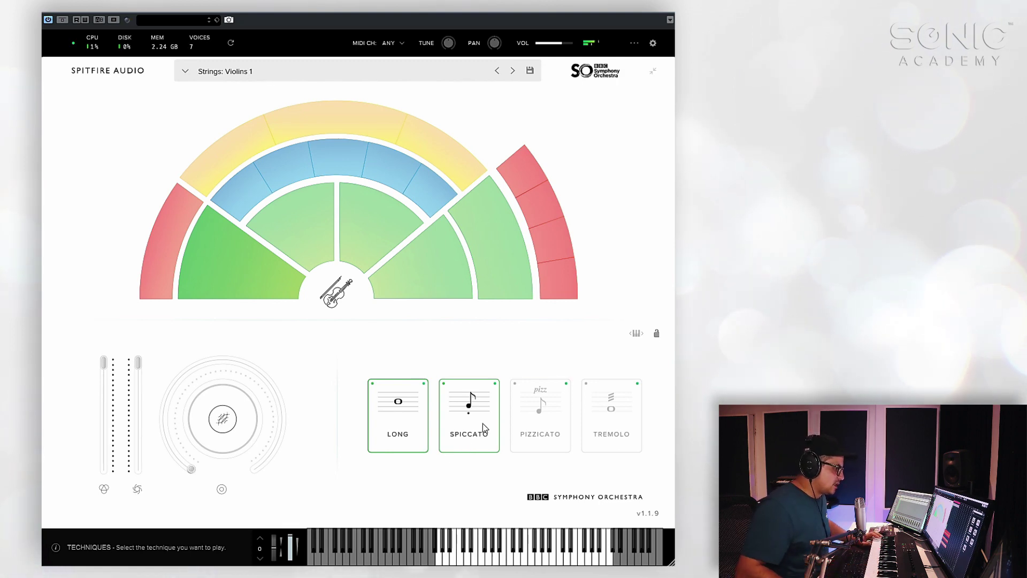
pyautogui.keyDown('shift'); pyautogui.click(464, 430); pyautogui.keyUp('shift')
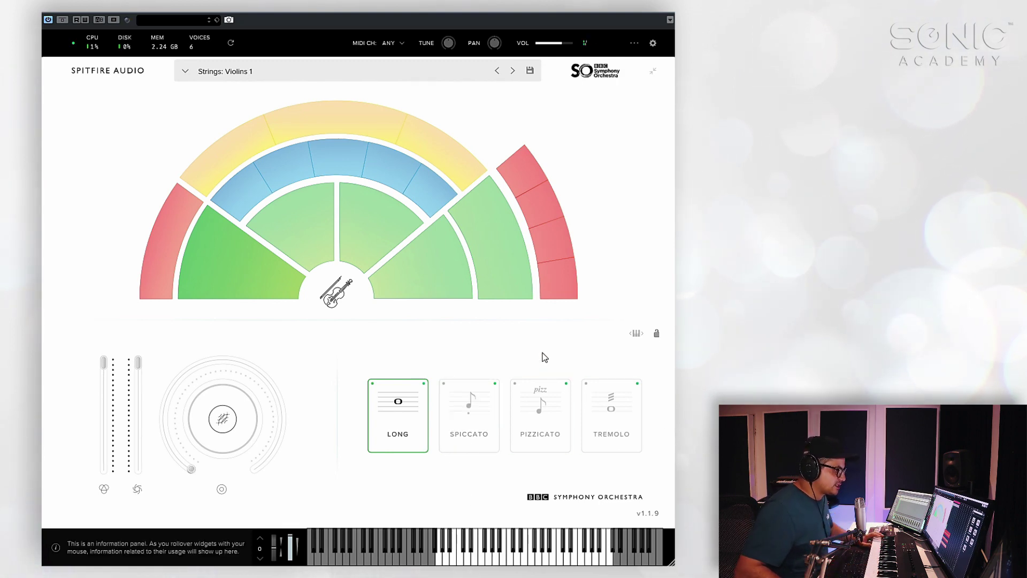
# - Enable the technique keyswitches for Violins 1 on the keyboard and try the technique lock
pyautogui.click(637, 336)
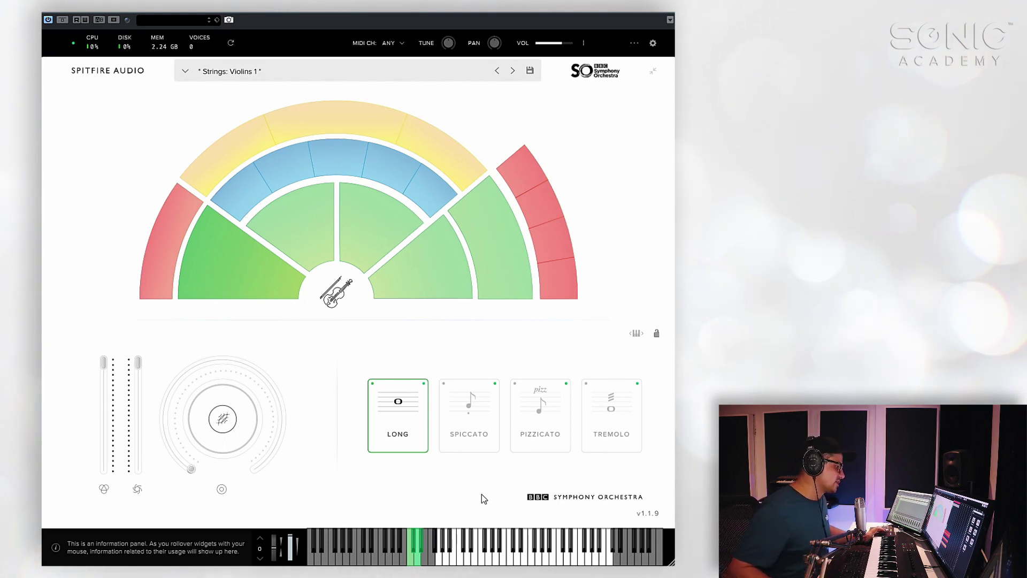
pyautogui.moveTo(284, 441)
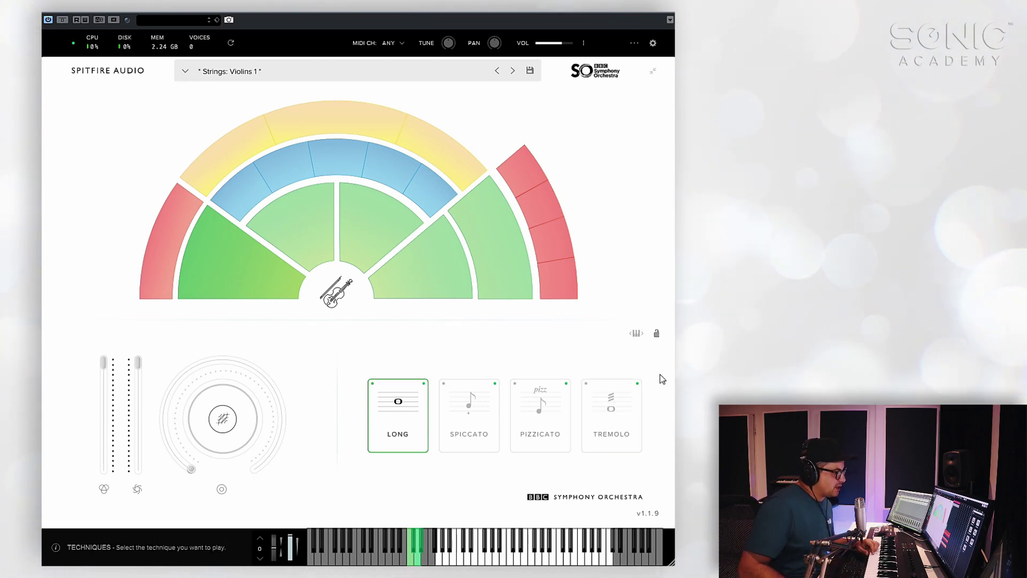
pyautogui.click(656, 333)
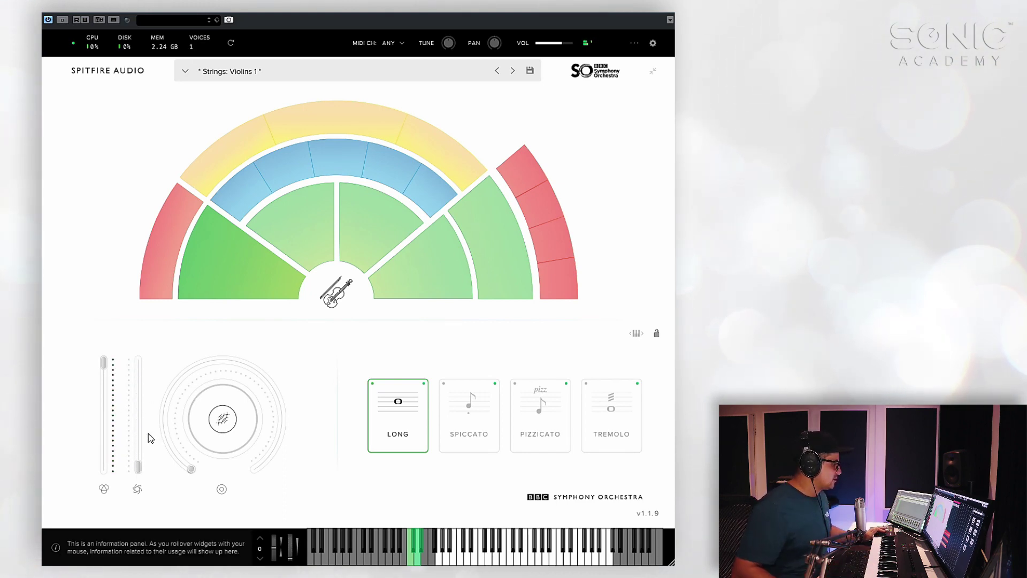
# - Remove MIDI CC# 14 from the Expression slider and start MIDI CC learning for Expression and then Dynamics
pyautogui.rightClick(97, 368)
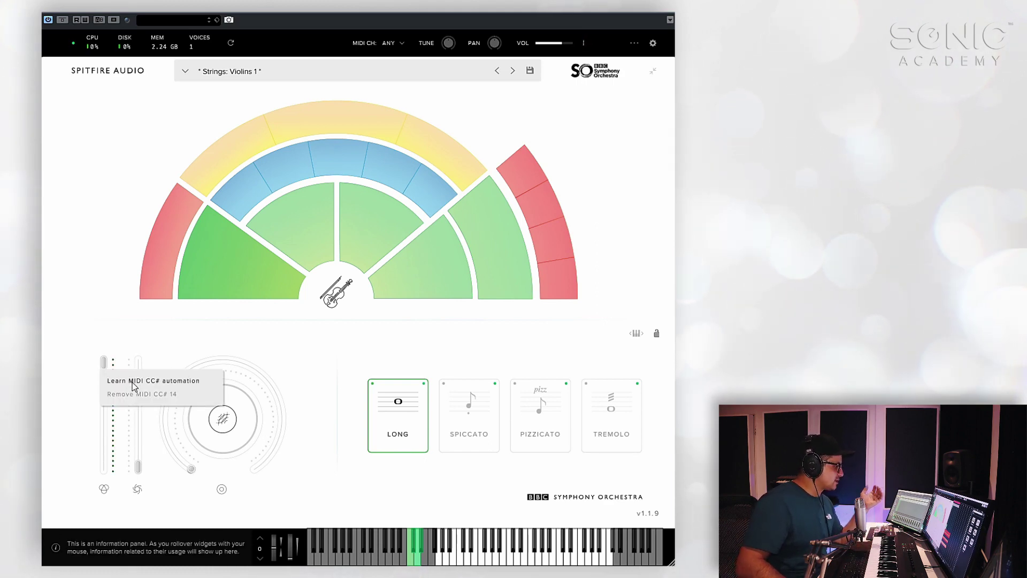
pyautogui.click(134, 394)
pyautogui.rightClick(98, 362)
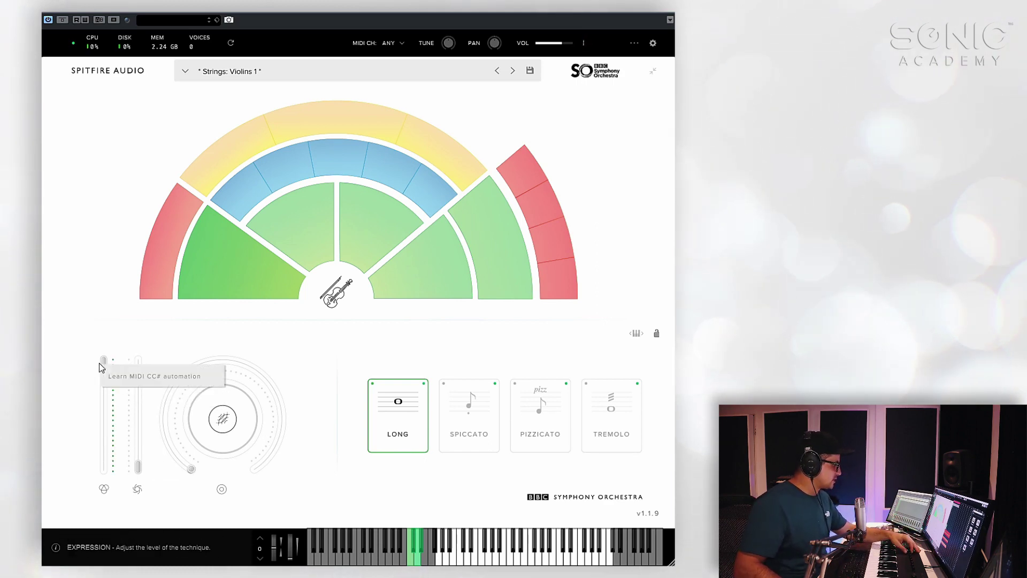
pyautogui.click(124, 376)
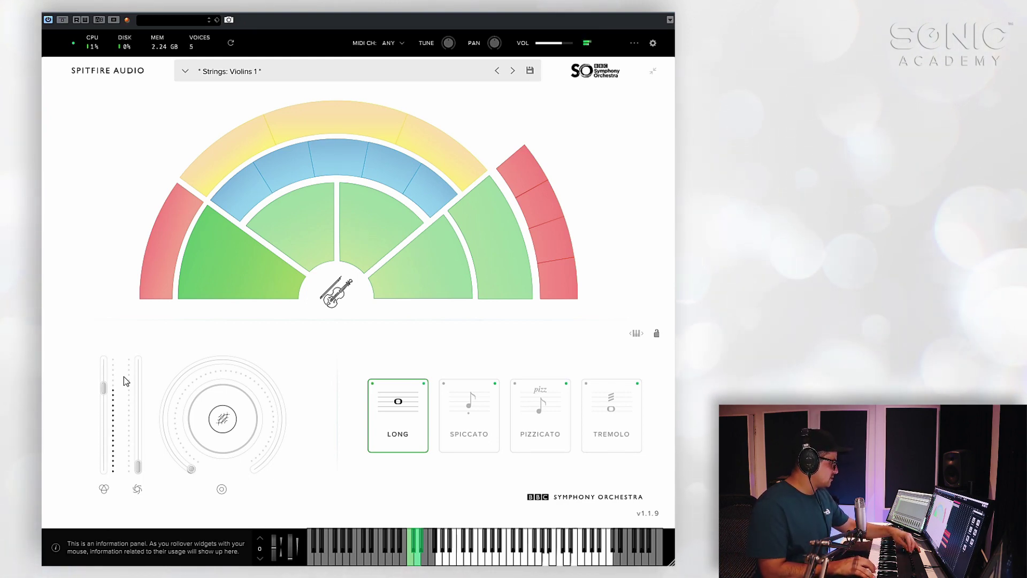
pyautogui.rightClick(138, 465)
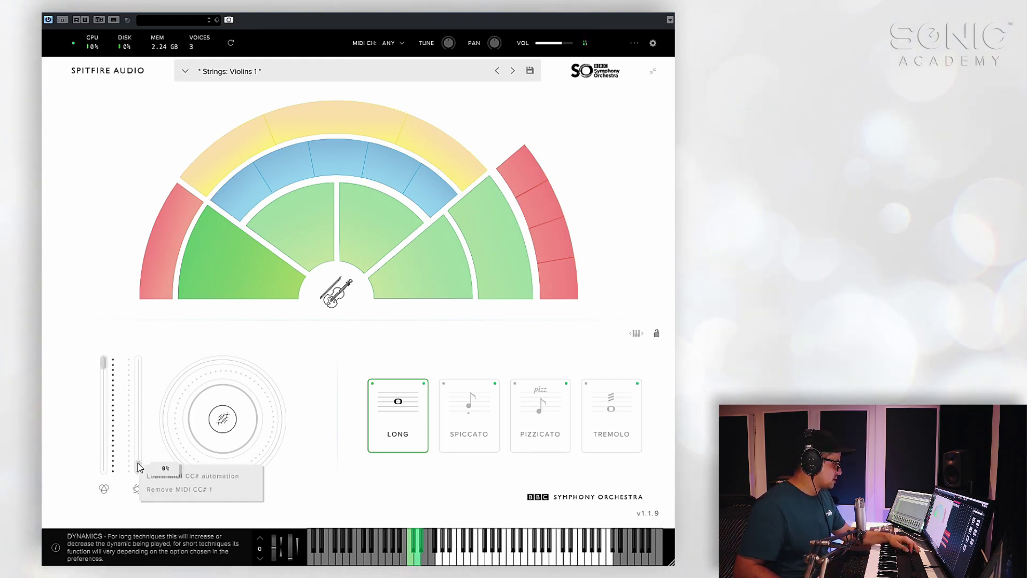
pyautogui.click(189, 477)
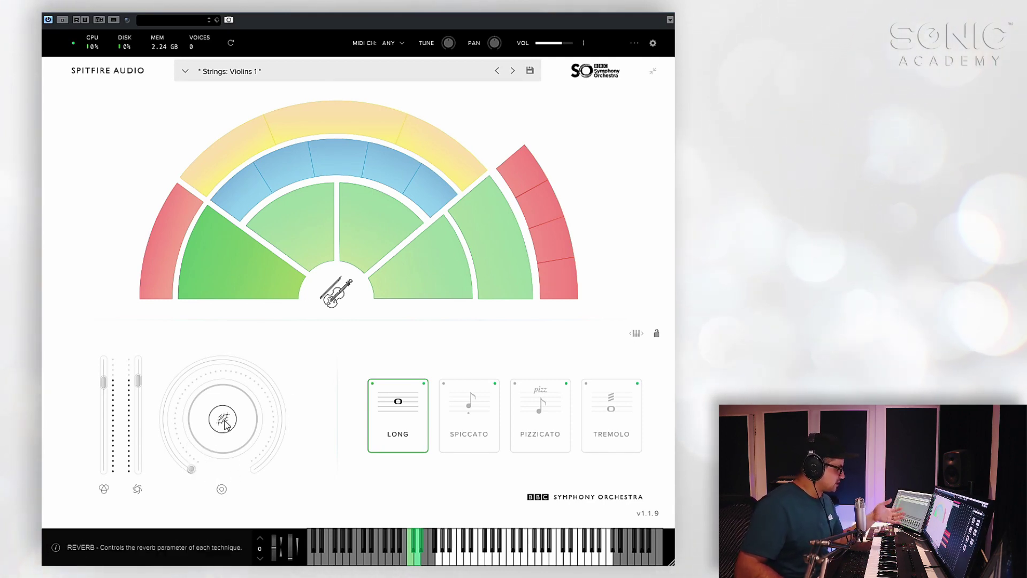
# - Raise the reverb for the Long technique, then switch to Spiccato and set the reverb to 100%
pyautogui.moveTo(194, 470)
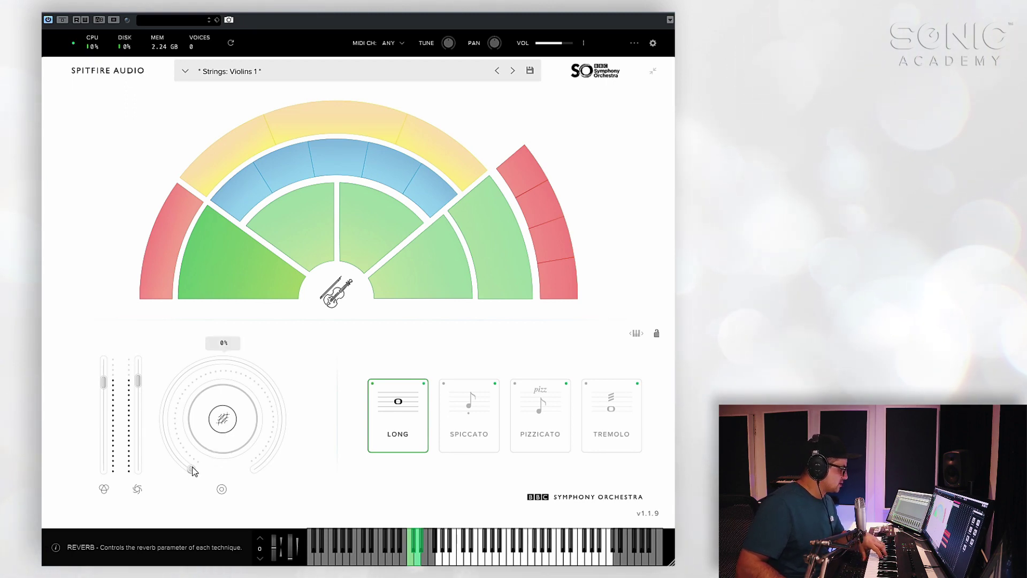
pyautogui.moveTo(193, 471); pyautogui.dragTo(247, 451)
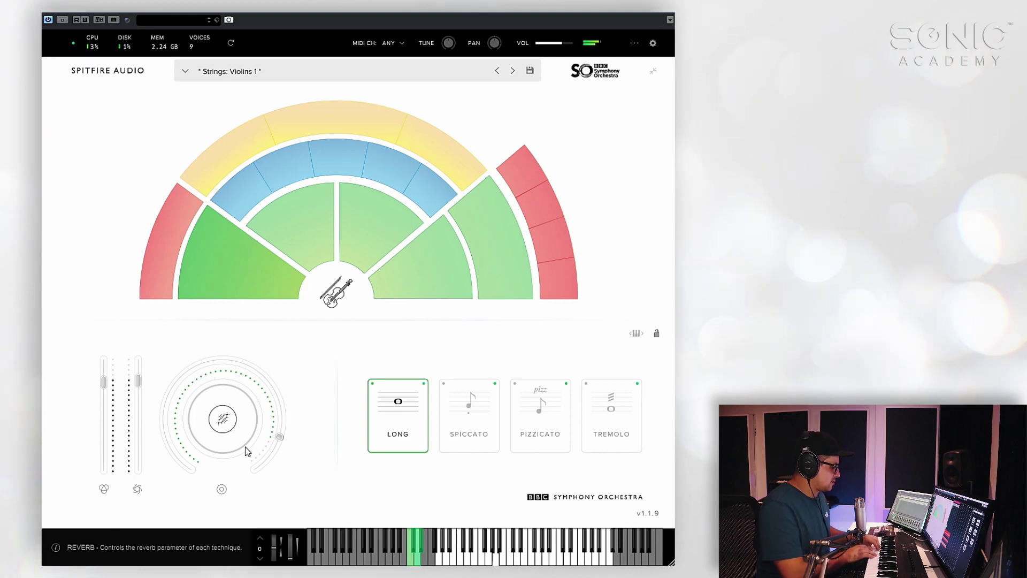
pyautogui.click(467, 404)
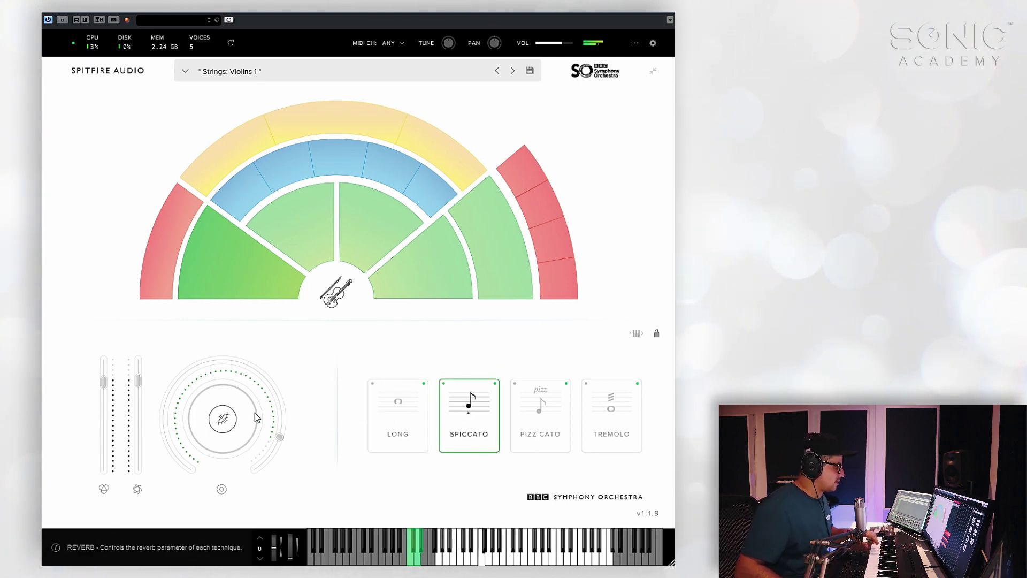
pyautogui.moveTo(278, 436); pyautogui.dragTo(263, 472)
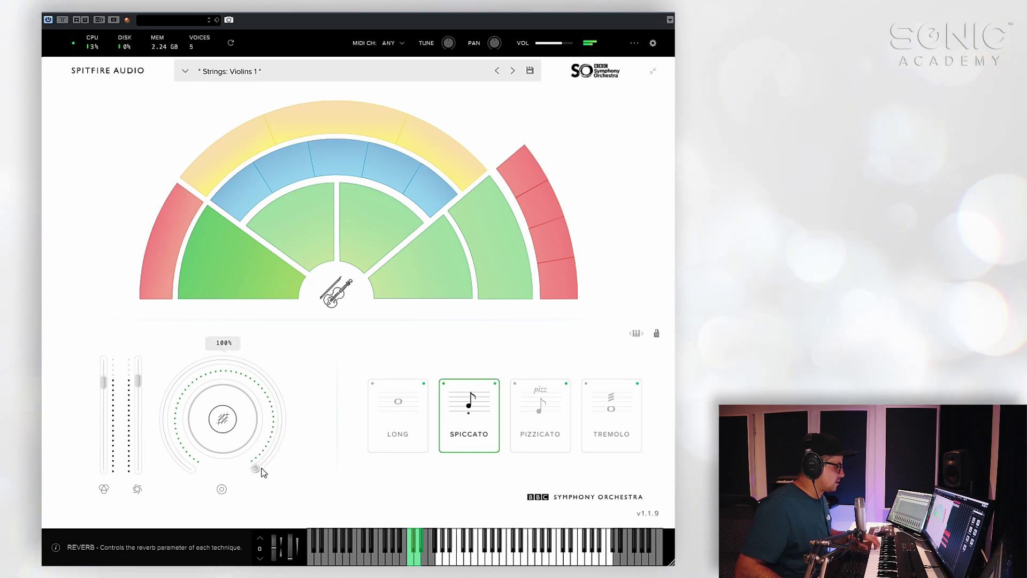
# - Return to the Long technique, set the reverb to 0% and bring in Spiccato to hear it dry
pyautogui.click(398, 417)
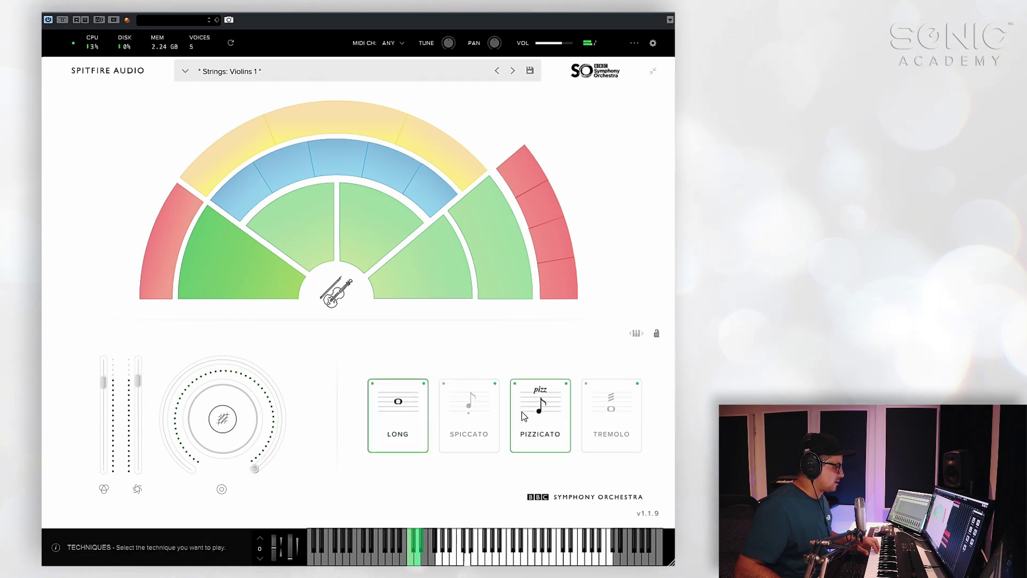
pyautogui.moveTo(256, 470); pyautogui.dragTo(227, 513)
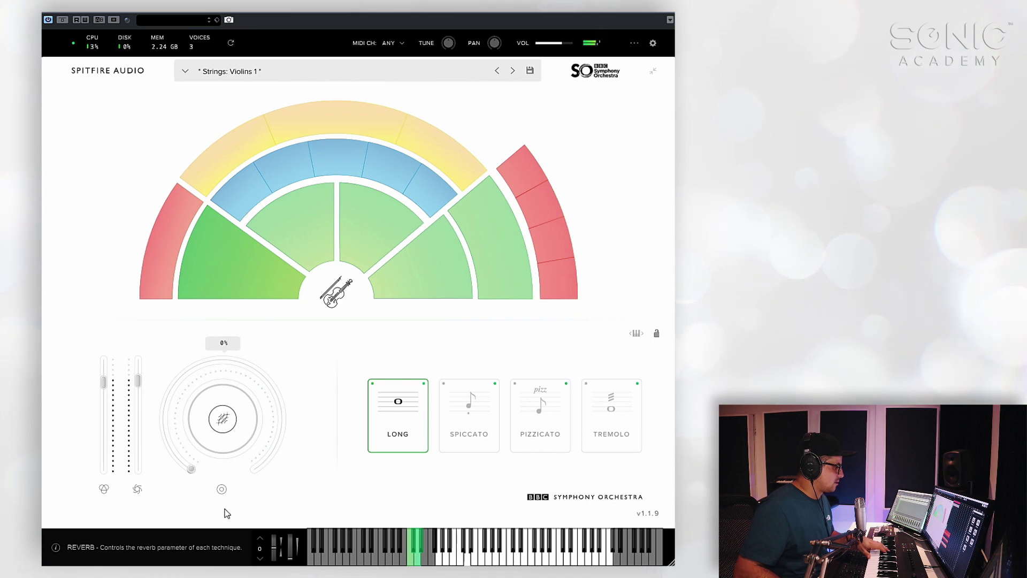
pyautogui.click(464, 418)
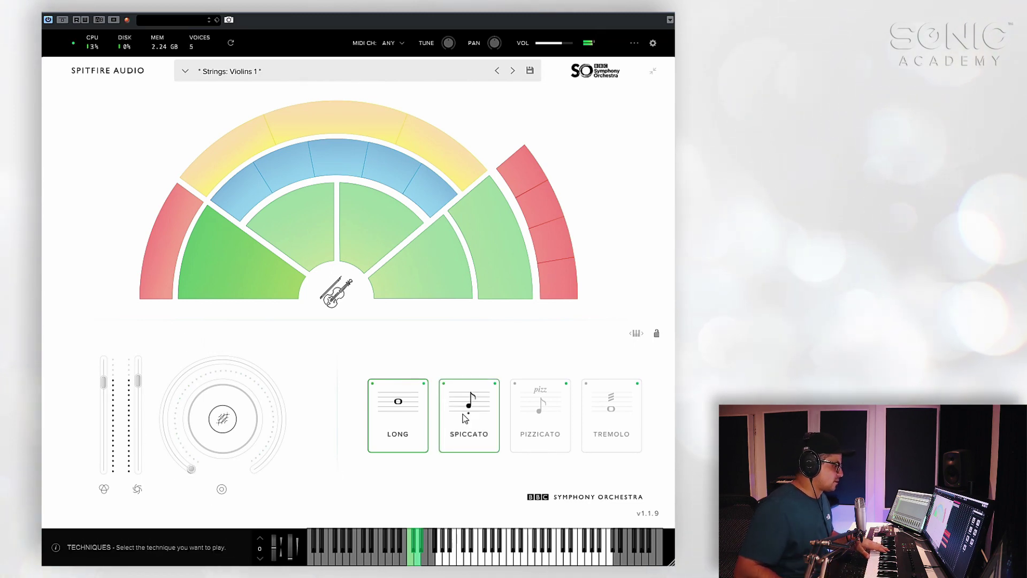
# - Raise the Spiccato reverb to its maximum for comparison and return it to 0%
pyautogui.moveTo(201, 465)
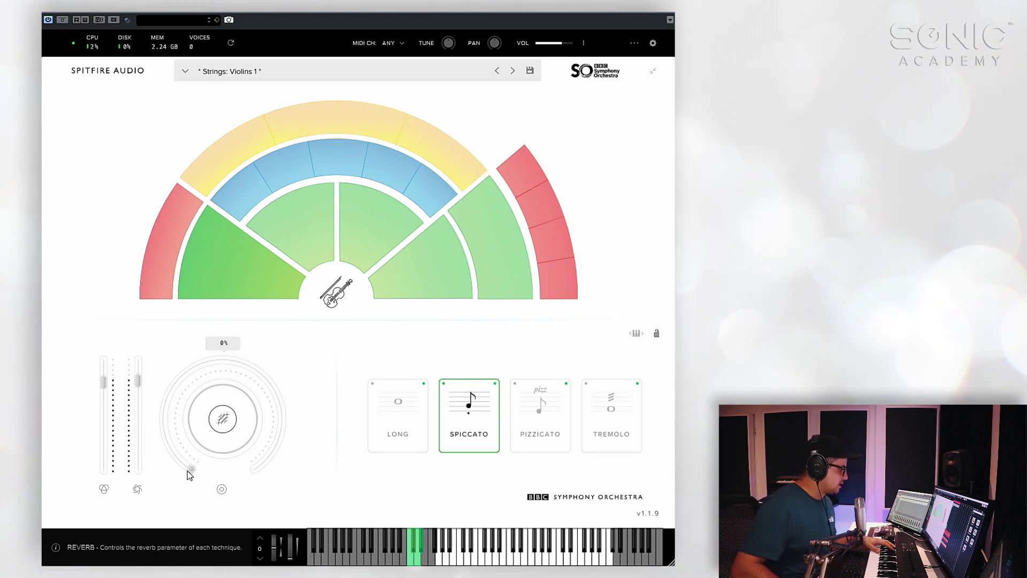
pyautogui.moveTo(190, 475); pyautogui.dragTo(166, 374)
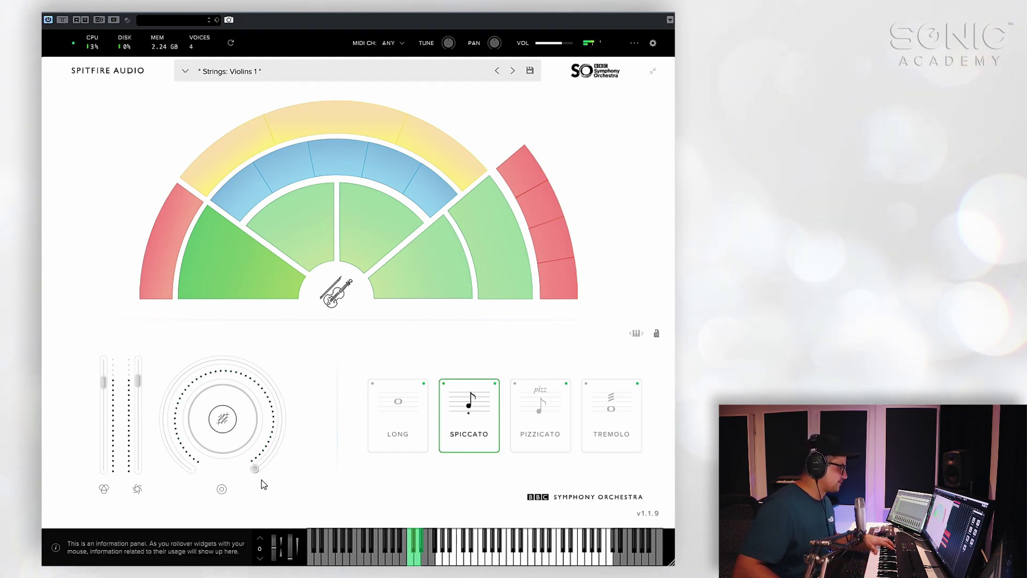
pyautogui.moveTo(264, 484); pyautogui.dragTo(257, 535)
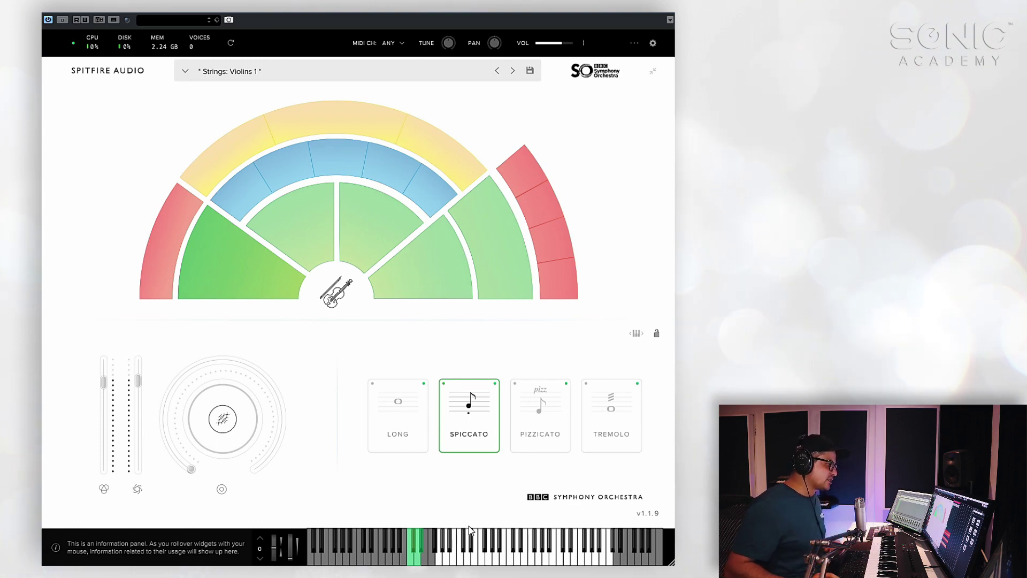
pyautogui.moveTo(204, 222)
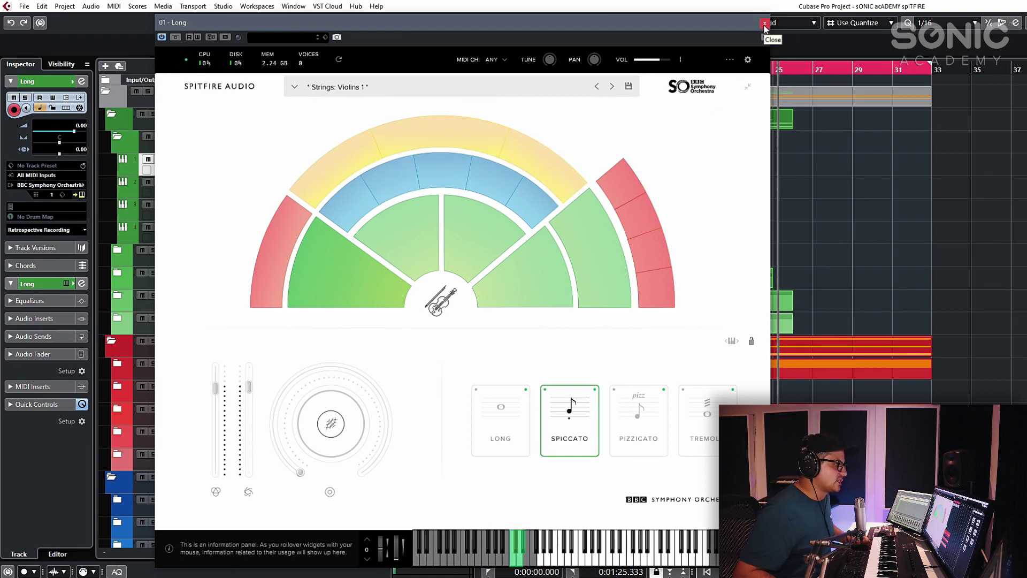
# - Close the Violins 1 instrument window, collapse the Violins 1 folder and survey the whole arrangement
pyautogui.click(764, 24)
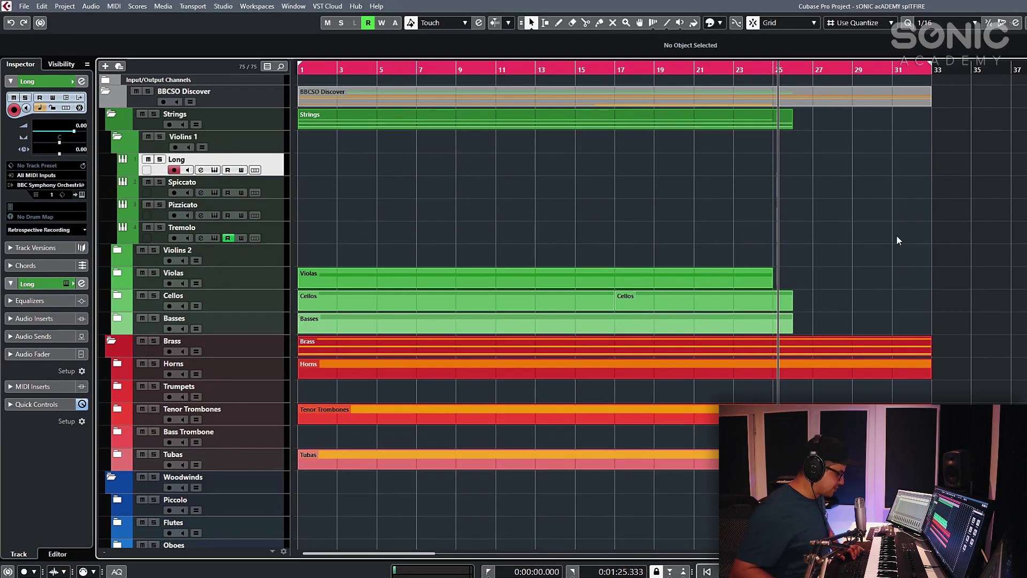
pyautogui.scroll(3, 904, 254)
pyautogui.hscroll(-5, 428, 208)
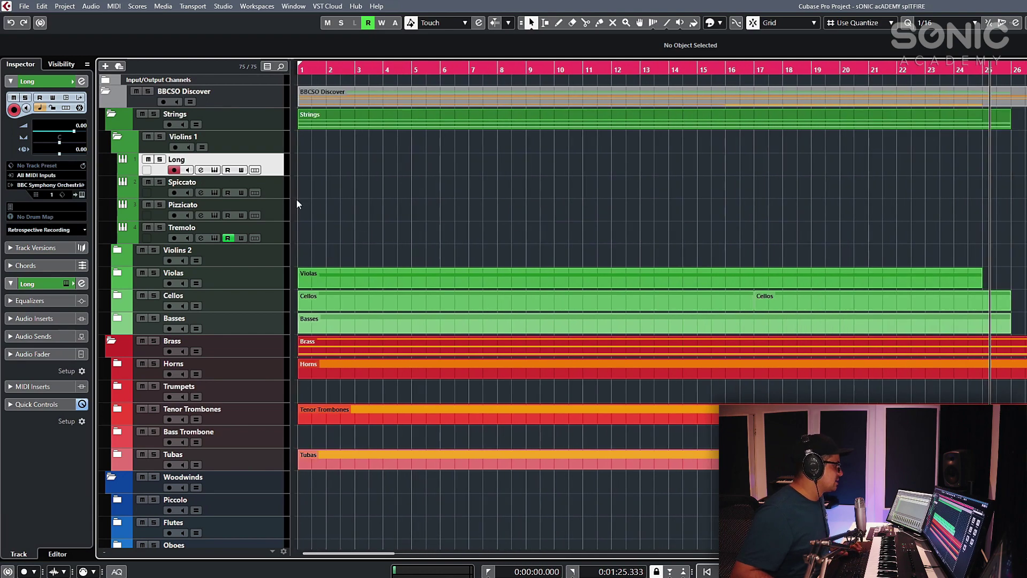
pyautogui.click(119, 140)
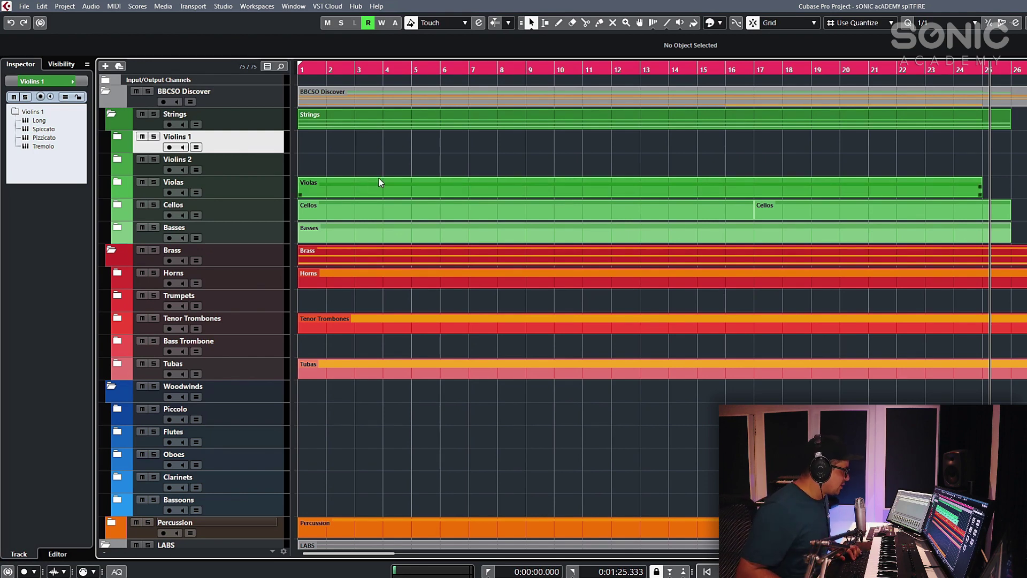
pyautogui.press('g')
pyautogui.press('g')
pyautogui.press('g')
pyautogui.press('g')
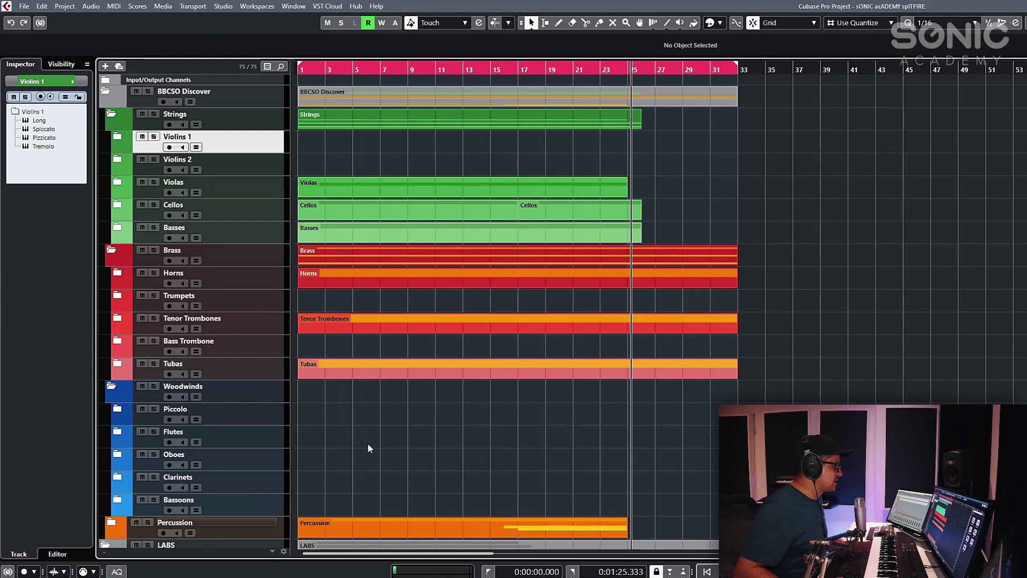
pyautogui.scroll(-5, 367, 447)
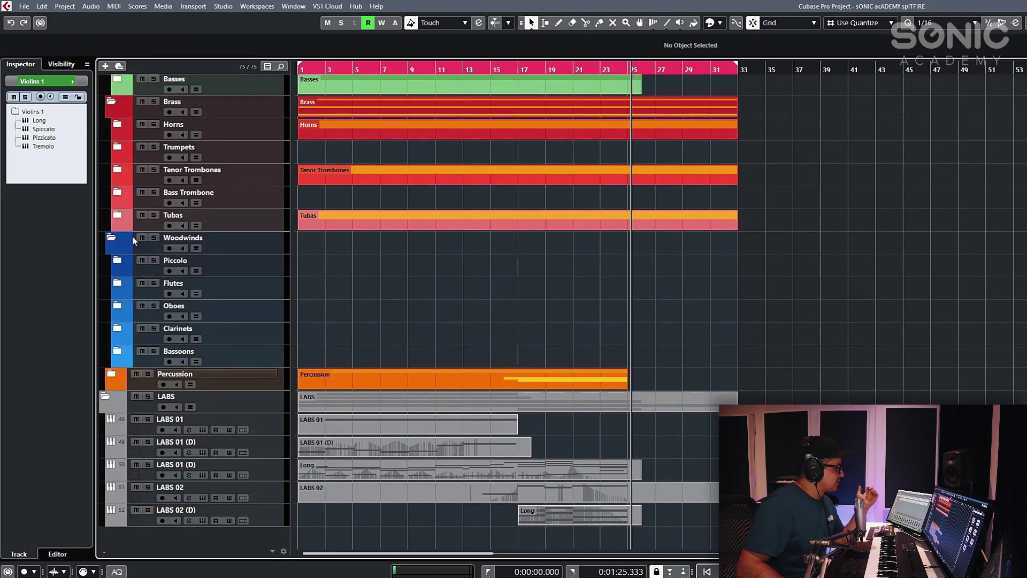
pyautogui.scroll(5, 132, 240)
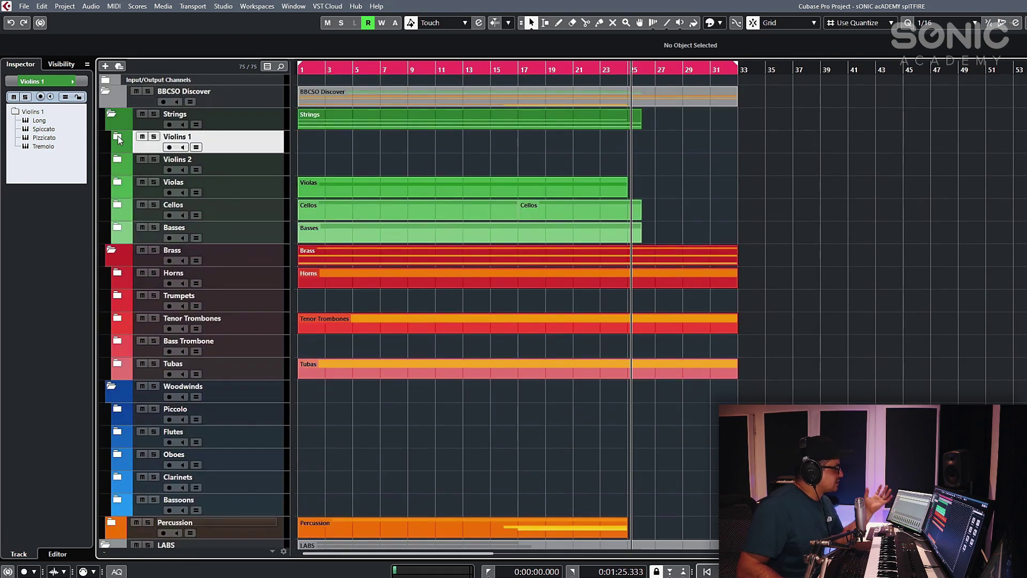
# - Collapse the Strings, Brass and Woodwinds folders
pyautogui.click(111, 113)
pyautogui.click(111, 145)
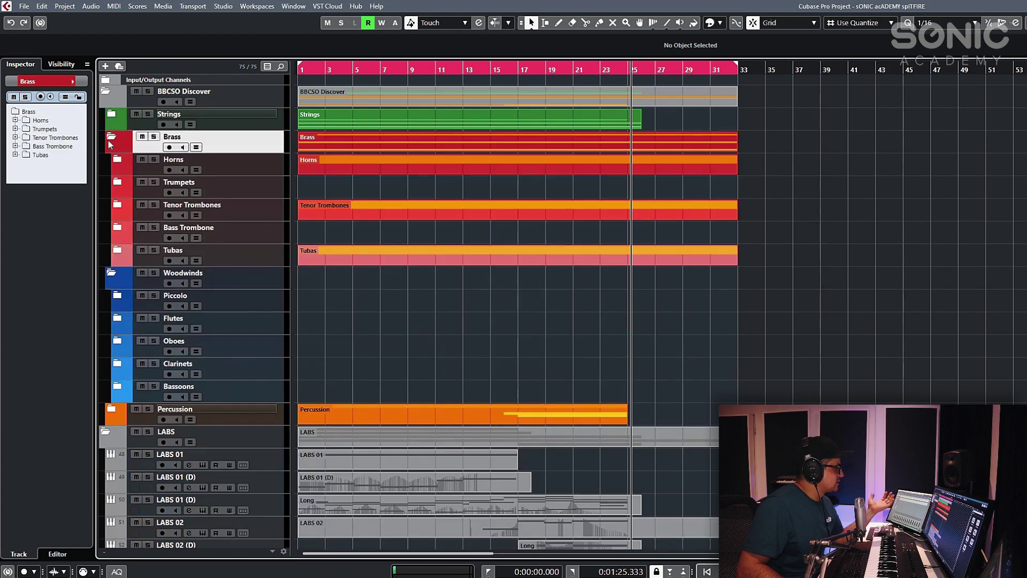
pyautogui.click(111, 137)
pyautogui.click(112, 158)
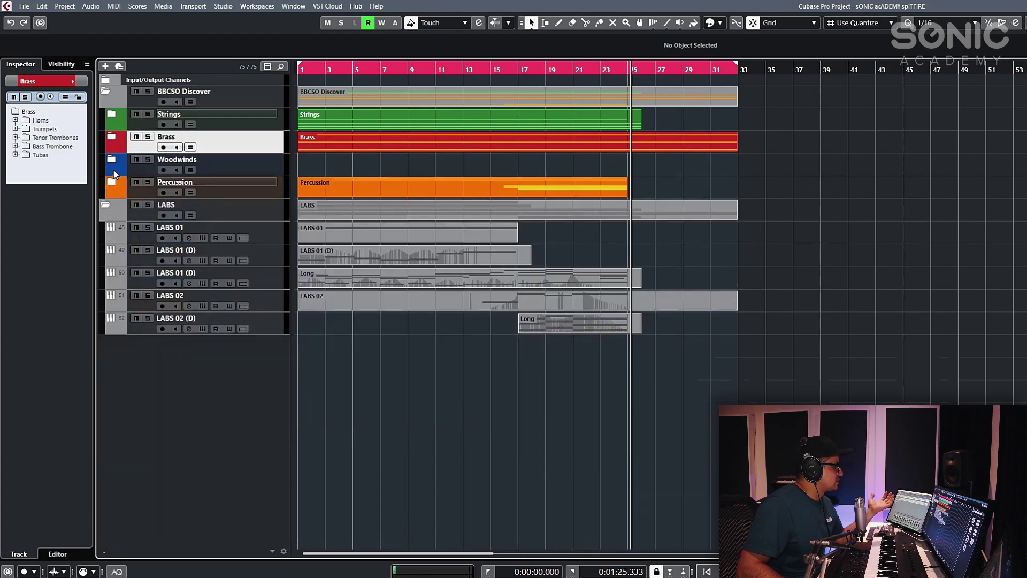
# - Open the LABS 01 track's instrument, look through its preset browser categories and close it without loading another preset
pyautogui.click(256, 195)
pyautogui.click(103, 209)
pyautogui.click(109, 212)
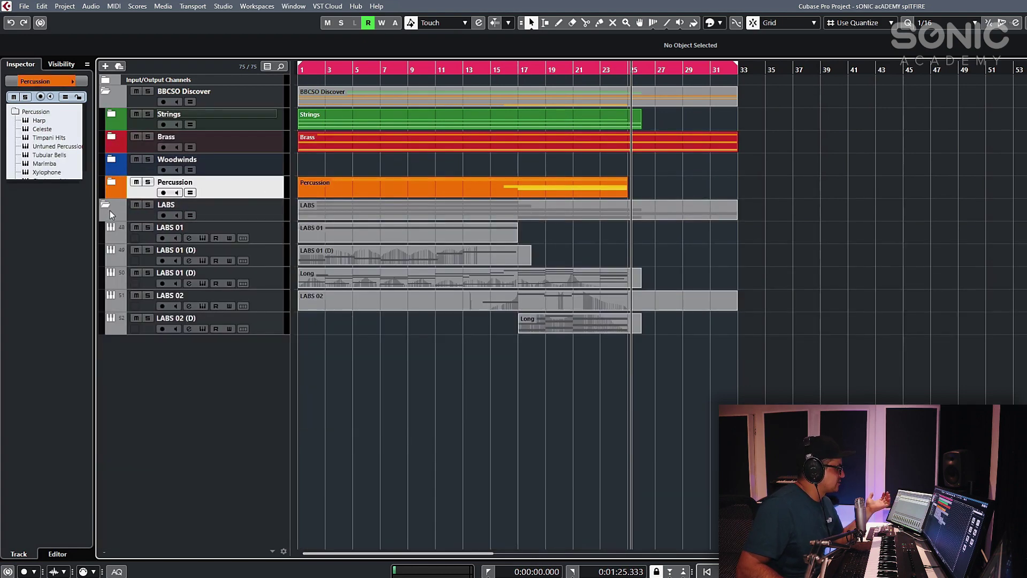
pyautogui.click(286, 238)
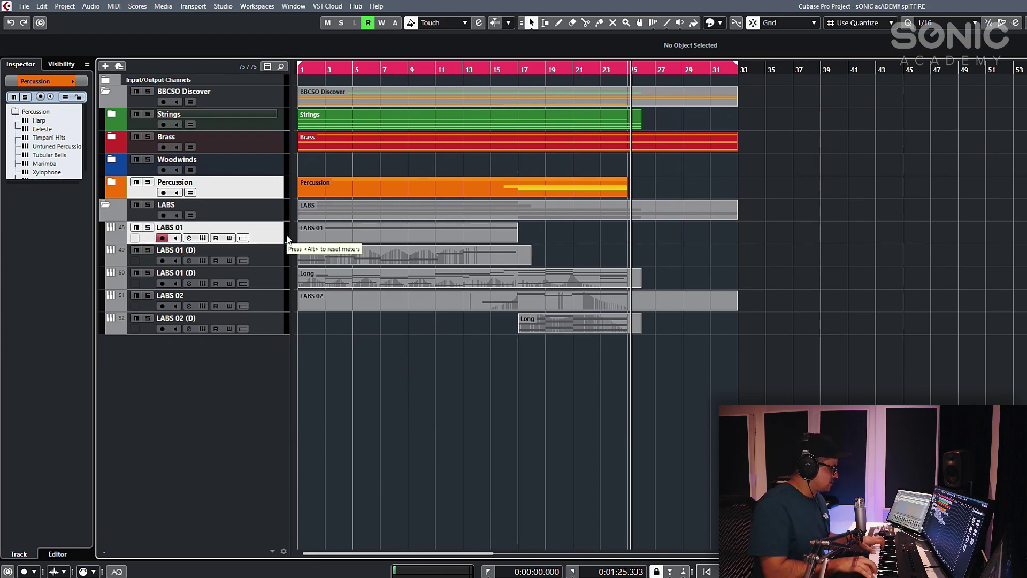
pyautogui.click(202, 239)
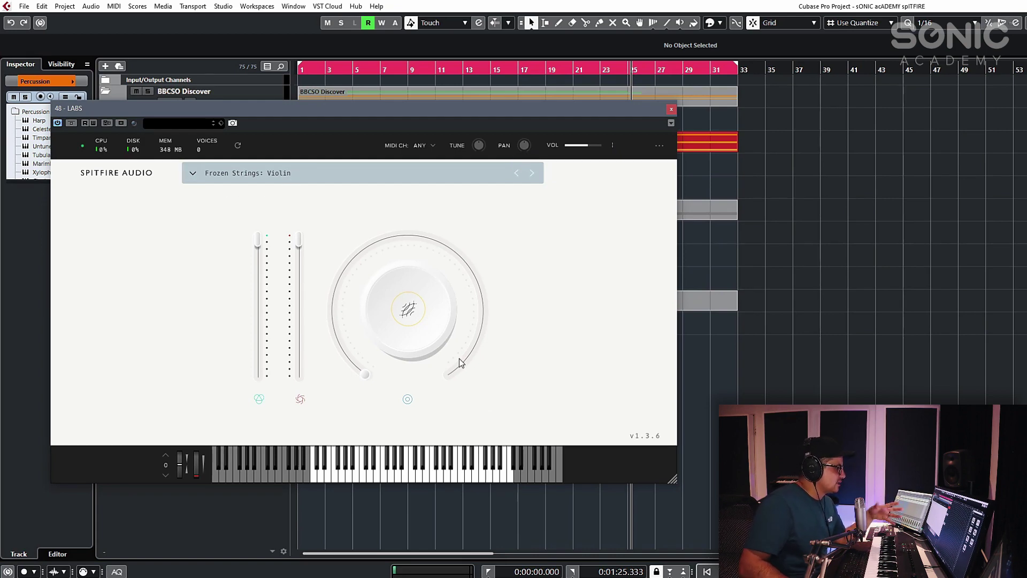
pyautogui.click(275, 174)
pyautogui.moveTo(255, 319); pyautogui.dragTo(259, 360)
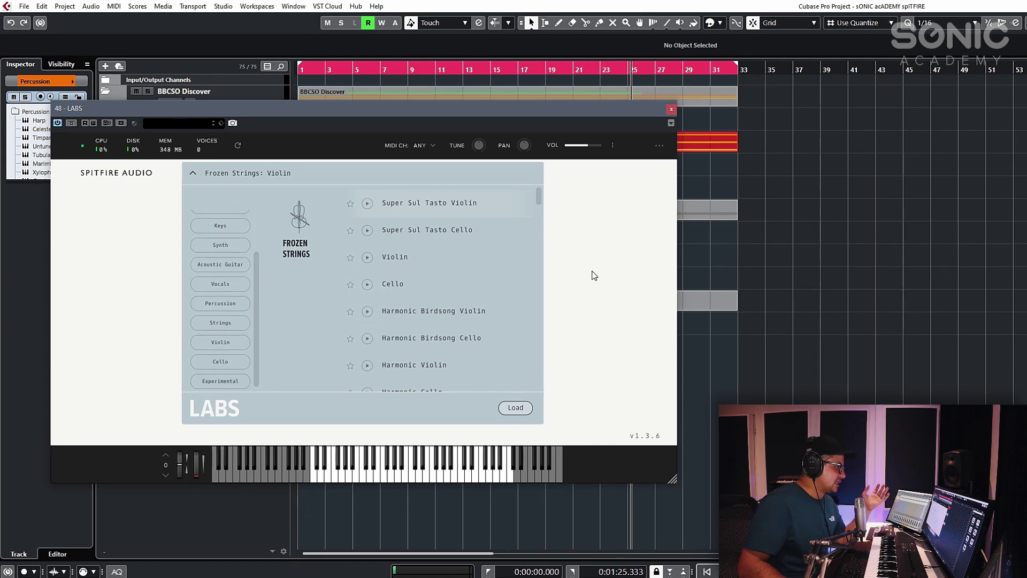
pyautogui.click(594, 275)
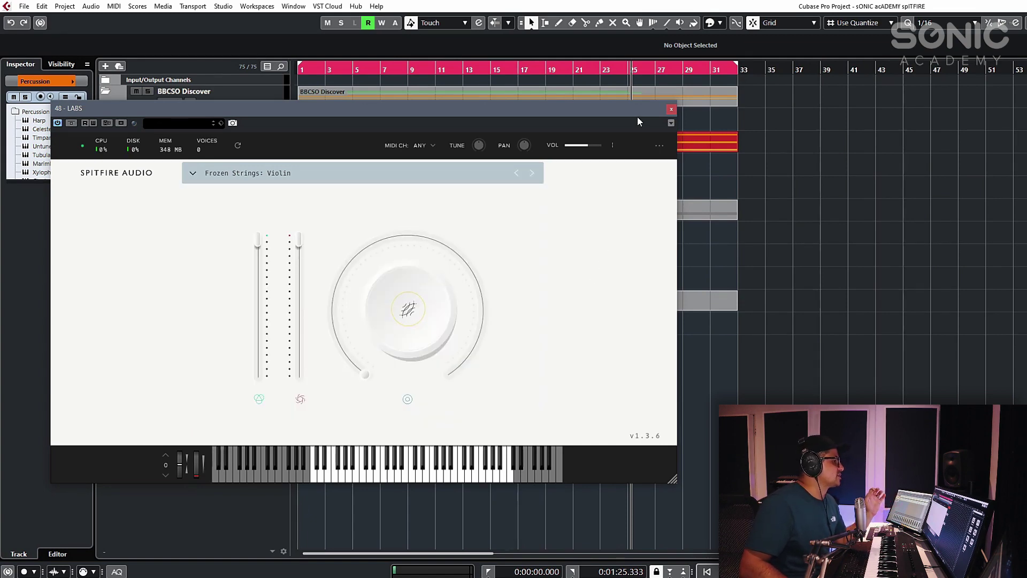
pyautogui.click(670, 110)
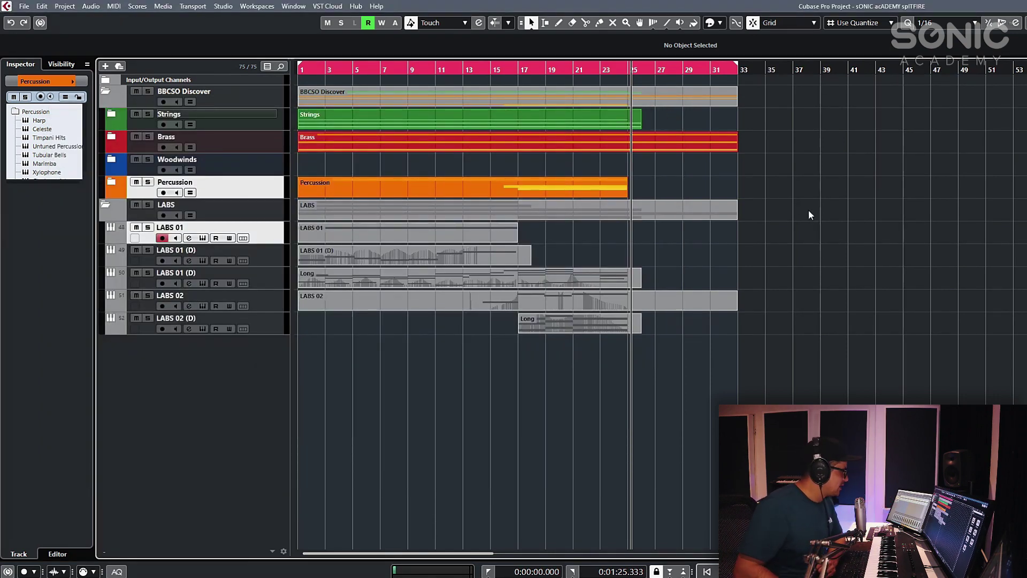
# - Collapse the LABS folder and expand the Strings folder and its Violins 2 subfolder
pyautogui.click(105, 205)
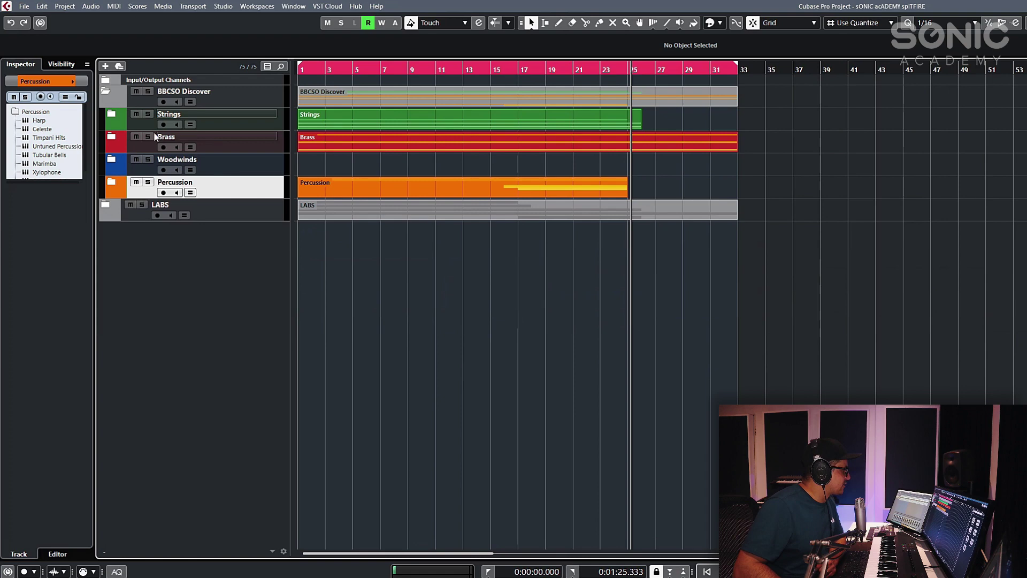
pyautogui.click(112, 114)
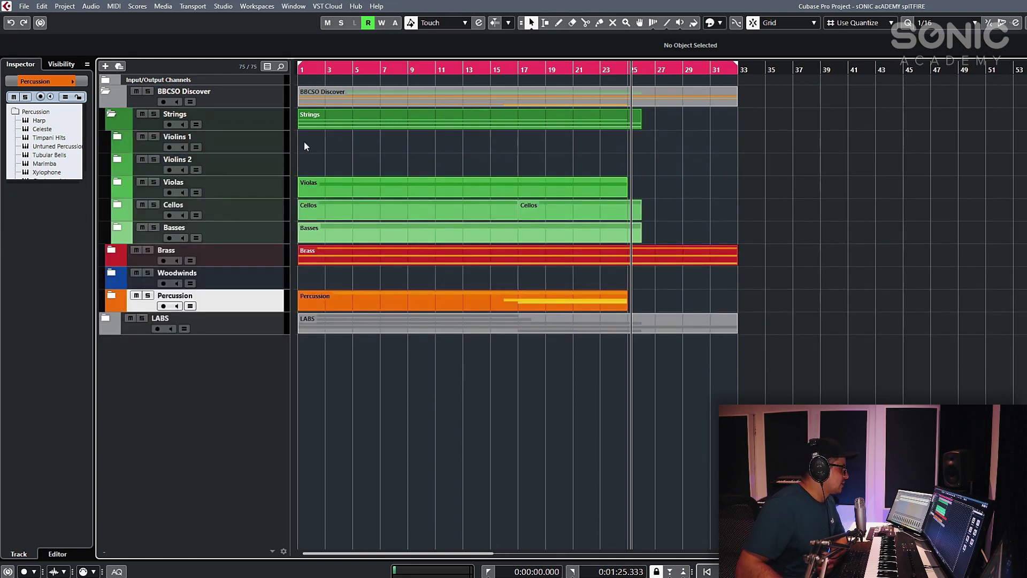
pyautogui.click(254, 166)
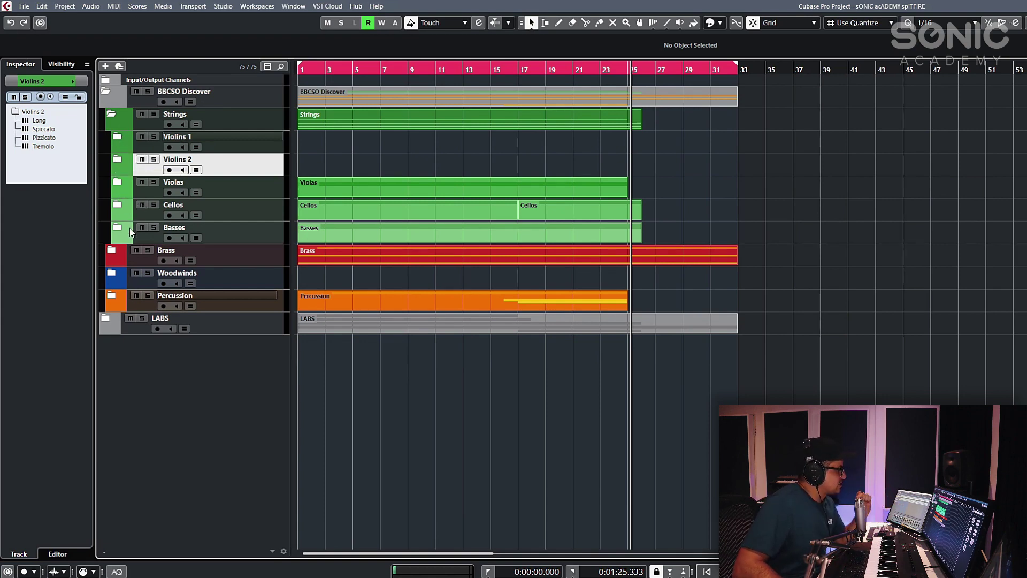
pyautogui.click(117, 160)
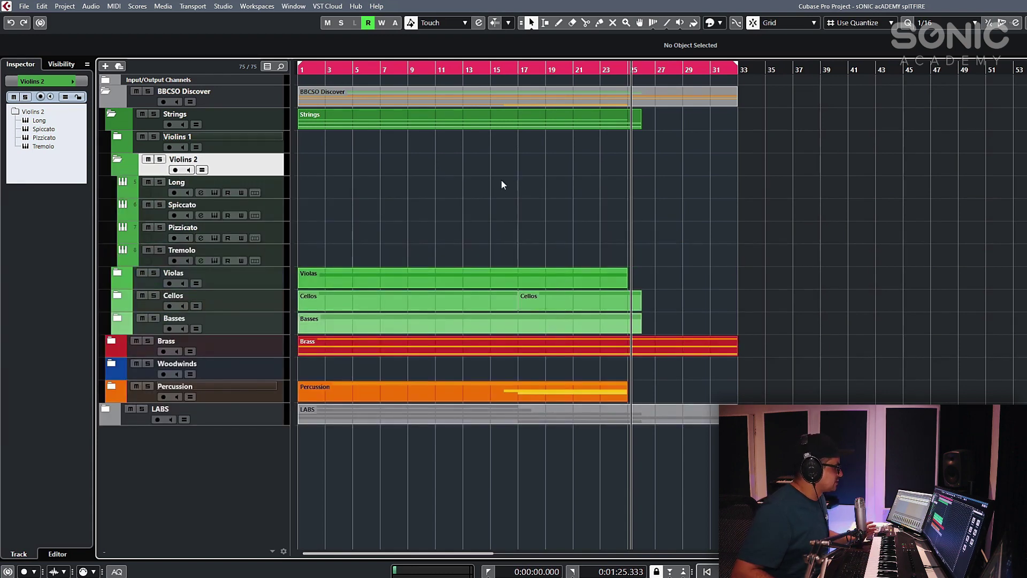
# - Select the Violins 2 Long track, inspect its instrument window and close it
pyautogui.click(284, 197)
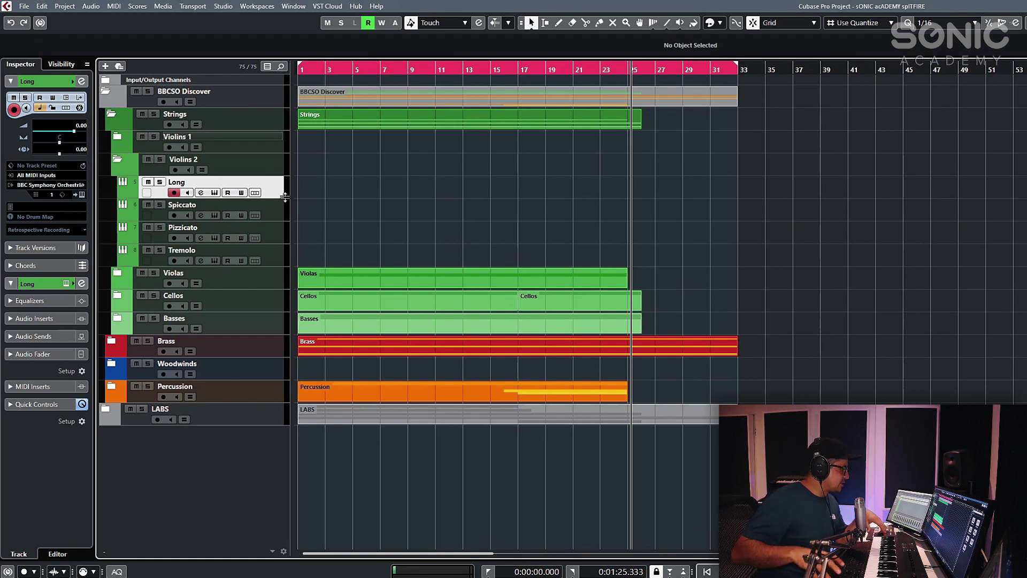
pyautogui.click(214, 193)
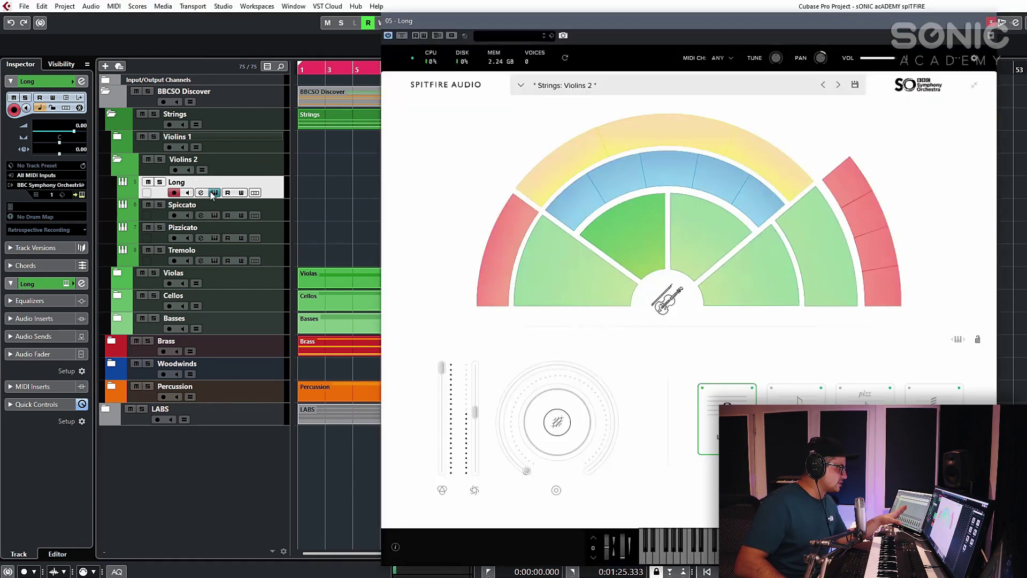
pyautogui.click(991, 22)
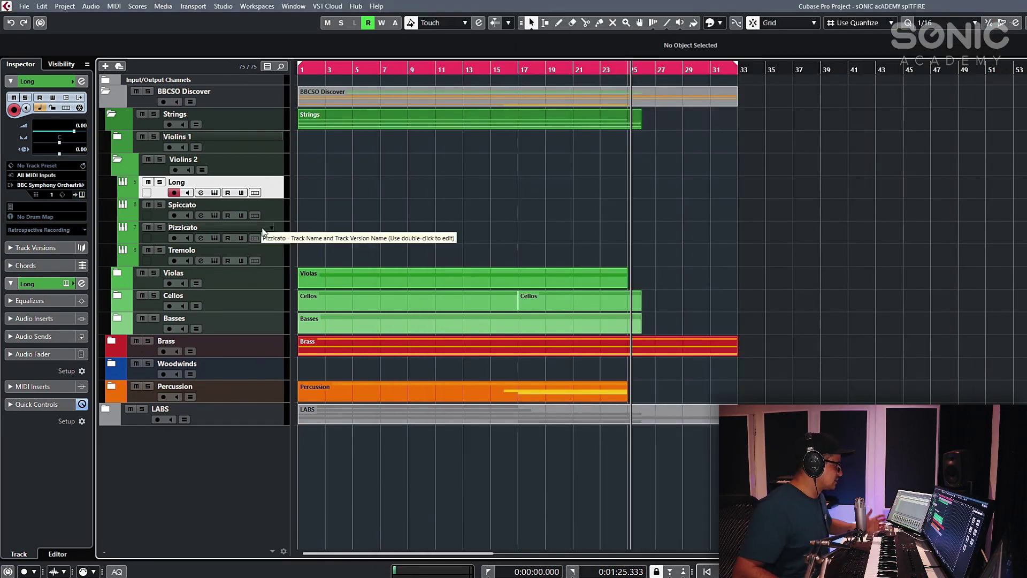
# - Record a short phrase on the Violins 2 Pizzicato track from the start of the project
pyautogui.click(277, 237)
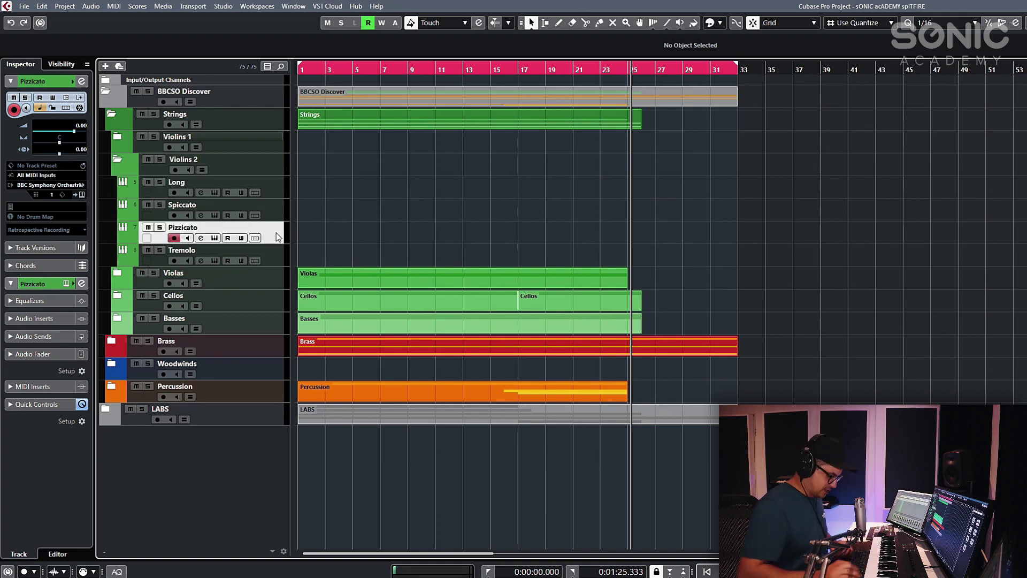
pyautogui.press('KP_Multiply')
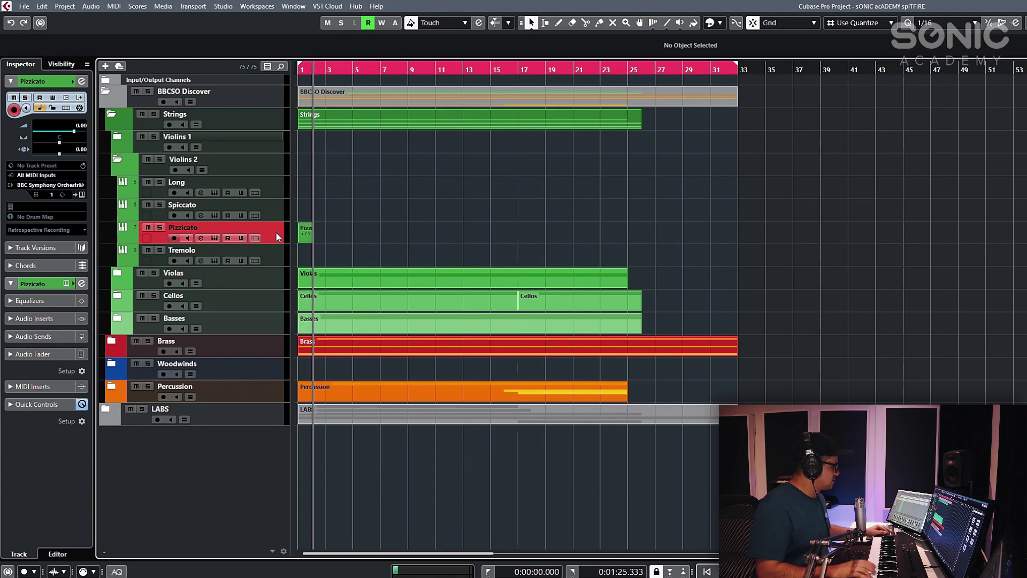
pyautogui.press('space')
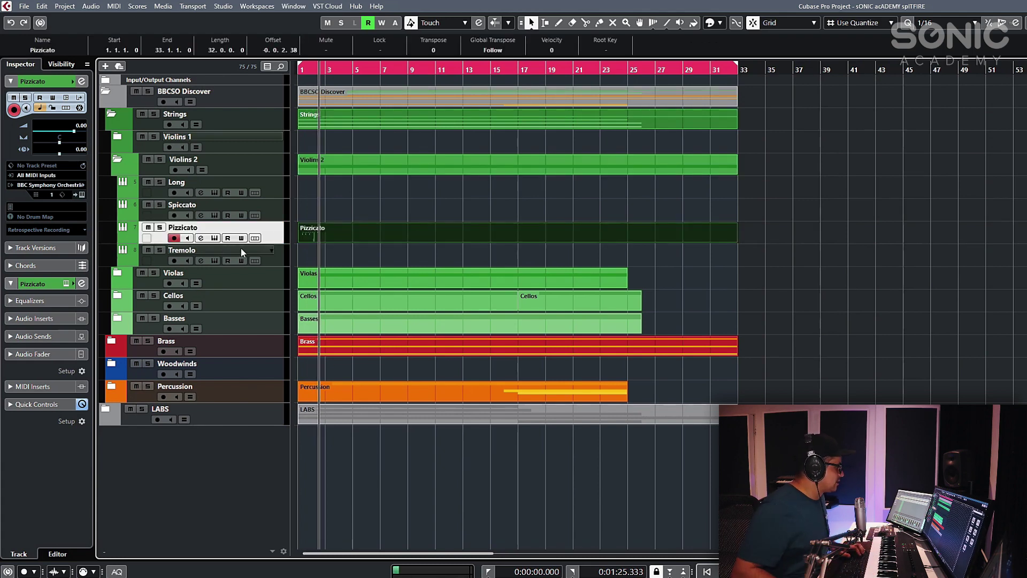
# - Solo the Violins 2 Spiccato and Long tracks and switch between them to hear each technique separately
pyautogui.click(160, 227)
pyautogui.keyDown('ctrl'); pyautogui.click(160, 204); pyautogui.keyUp('ctrl')
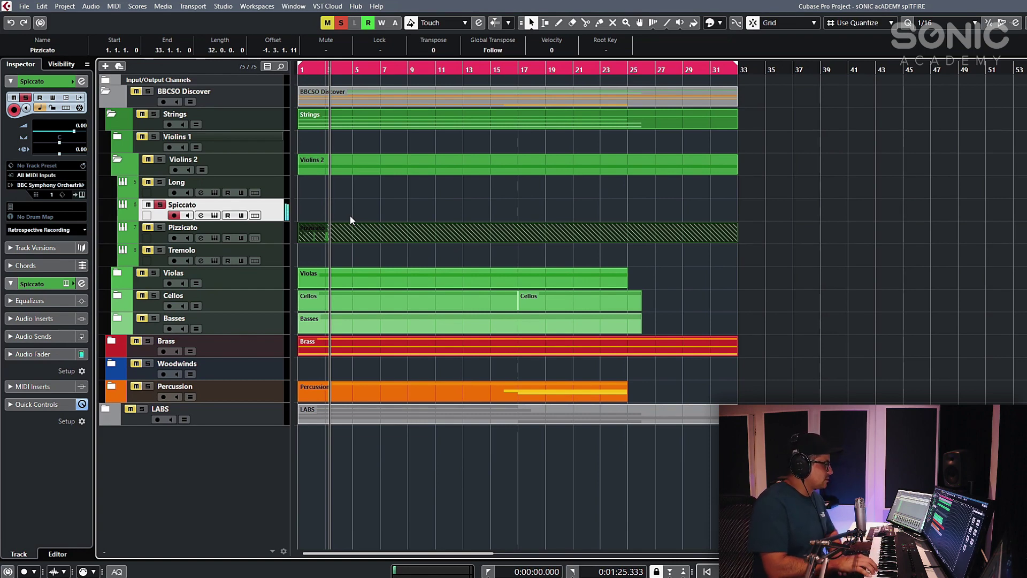
pyautogui.press('Up')
pyautogui.press('Up')
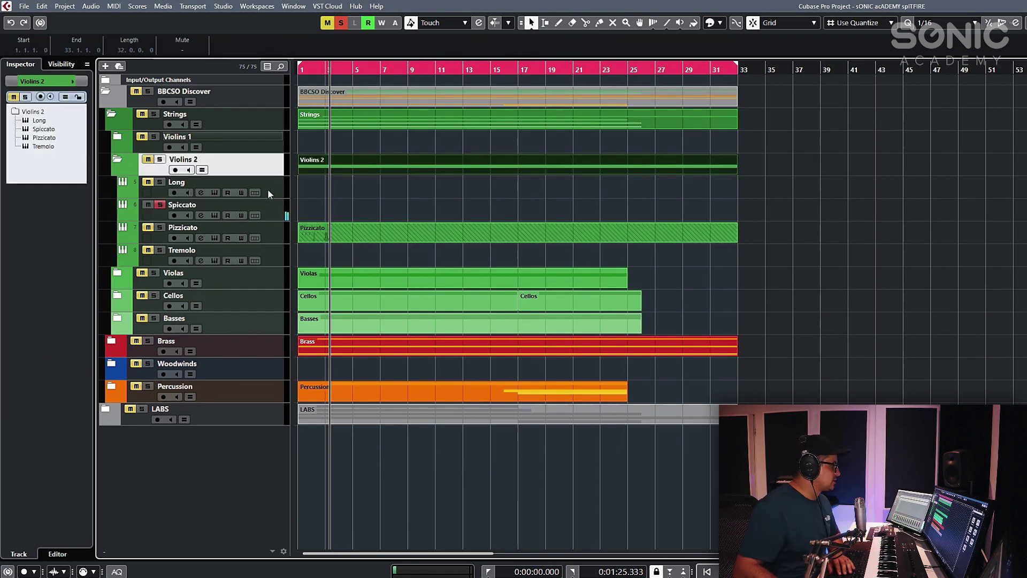
pyautogui.press('Down')
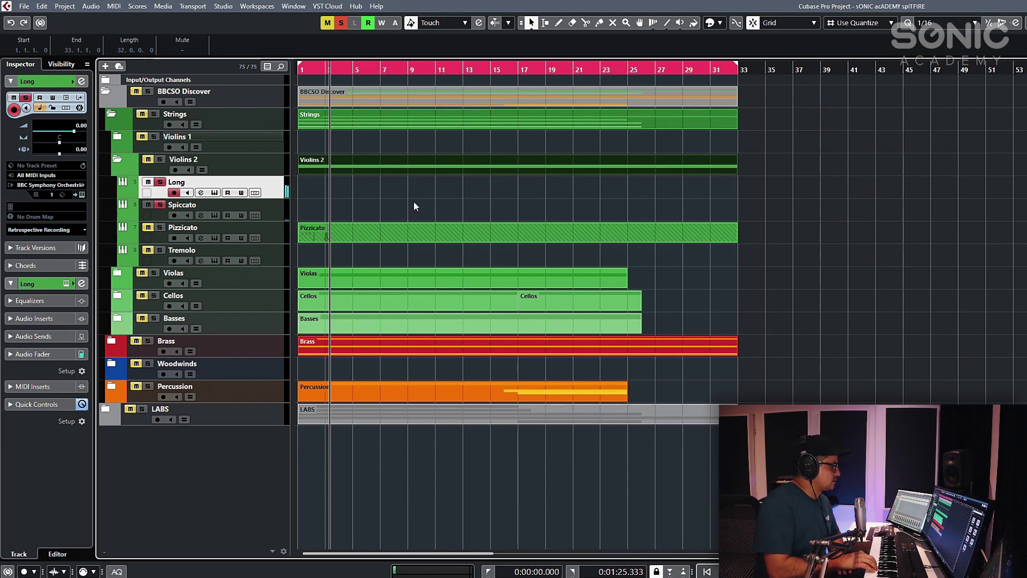
pyautogui.press('Down')
pyautogui.press('Down')
pyautogui.press('Up')
pyautogui.press('Up')
pyautogui.press('Up')
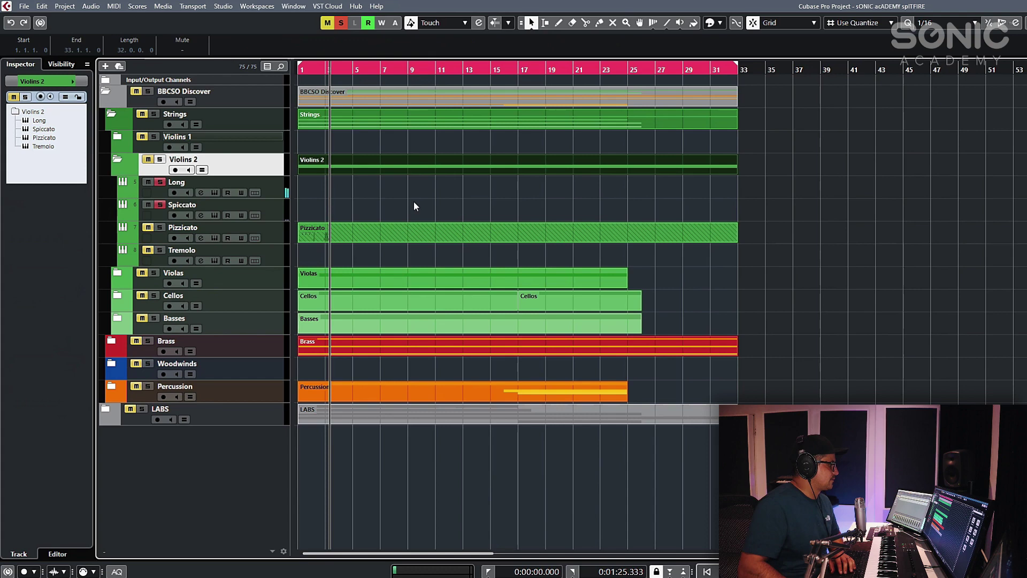
# - Select the Violins 2 Long and Spiccato tracks together to play them layered, and turn off their solos
pyautogui.click(282, 216)
pyautogui.keyDown('shift'); pyautogui.click(273, 194); pyautogui.keyUp('shift')
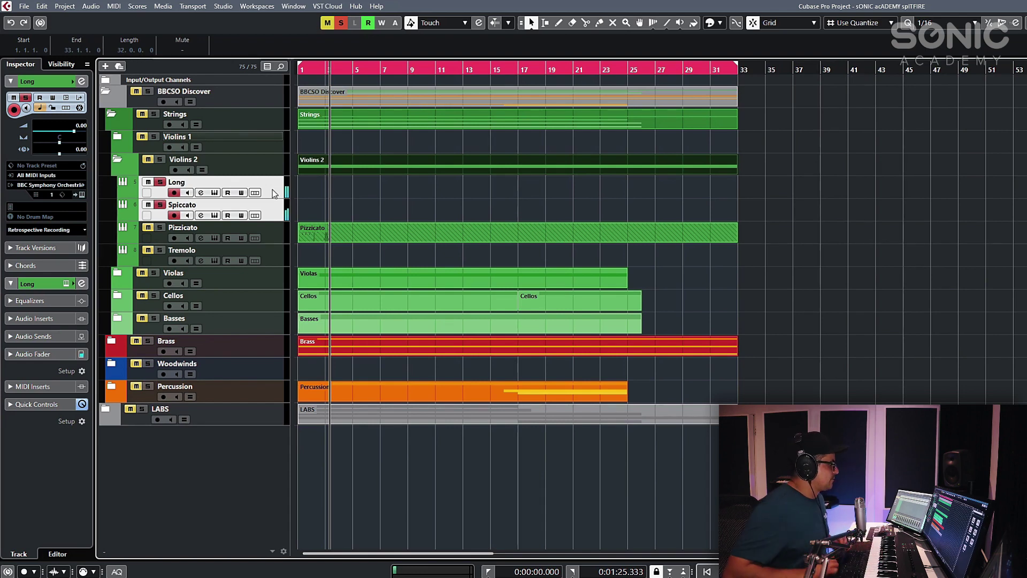
pyautogui.click(160, 205)
pyautogui.click(160, 182)
pyautogui.click(337, 195)
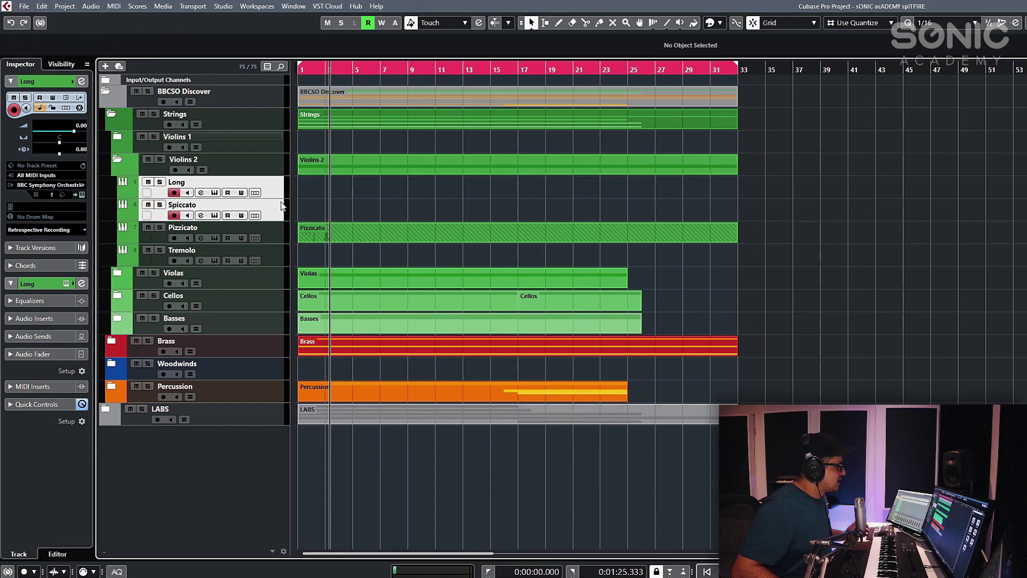
# - Expand Violins 1, select its Long track together with the Violins 2 Long track, and check the Violins 1 instrument's technique
pyautogui.click(117, 138)
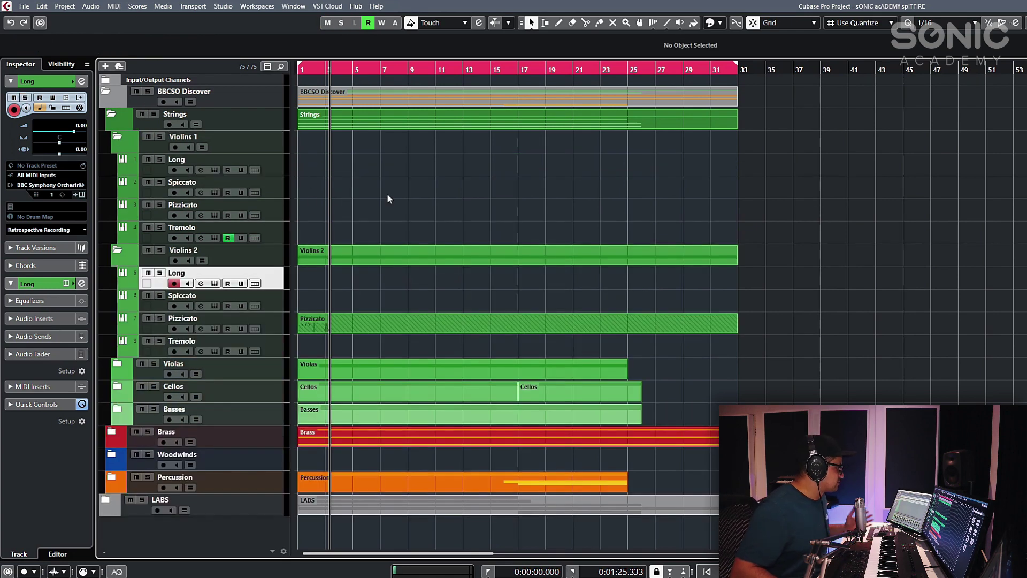
pyautogui.keyDown('ctrl'); pyautogui.click(272, 167); pyautogui.keyUp('ctrl')
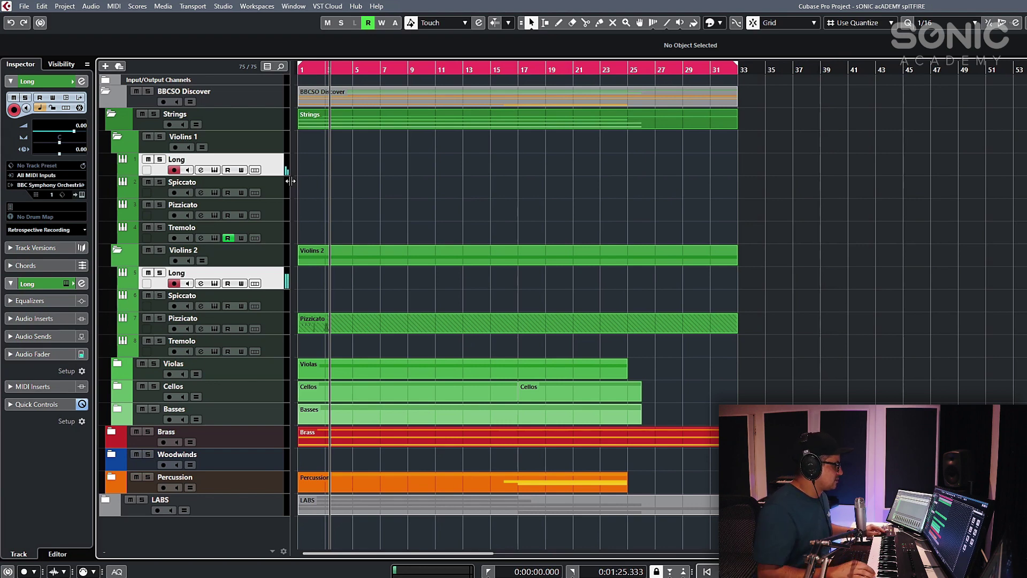
pyautogui.click(214, 170)
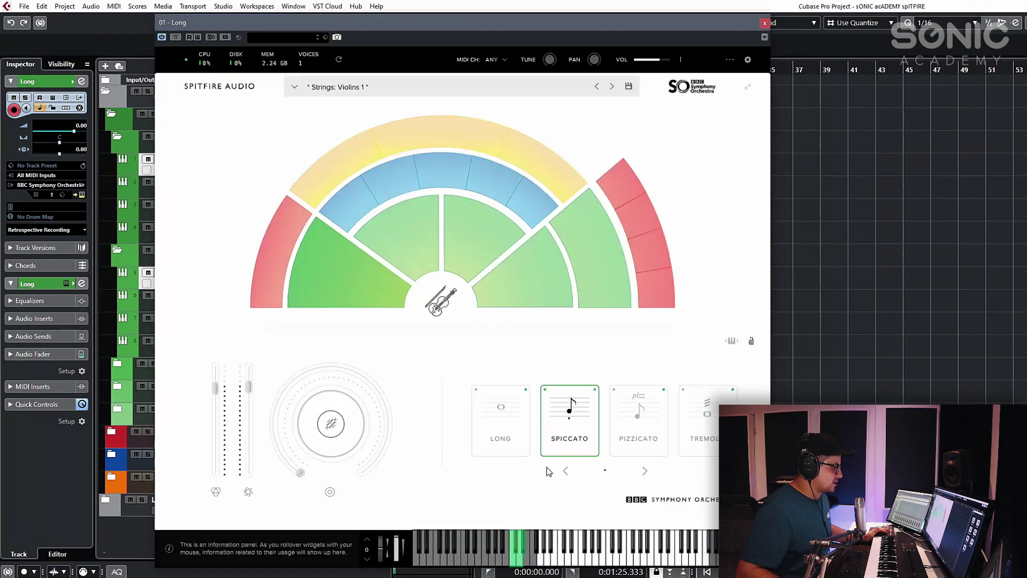
pyautogui.click(764, 23)
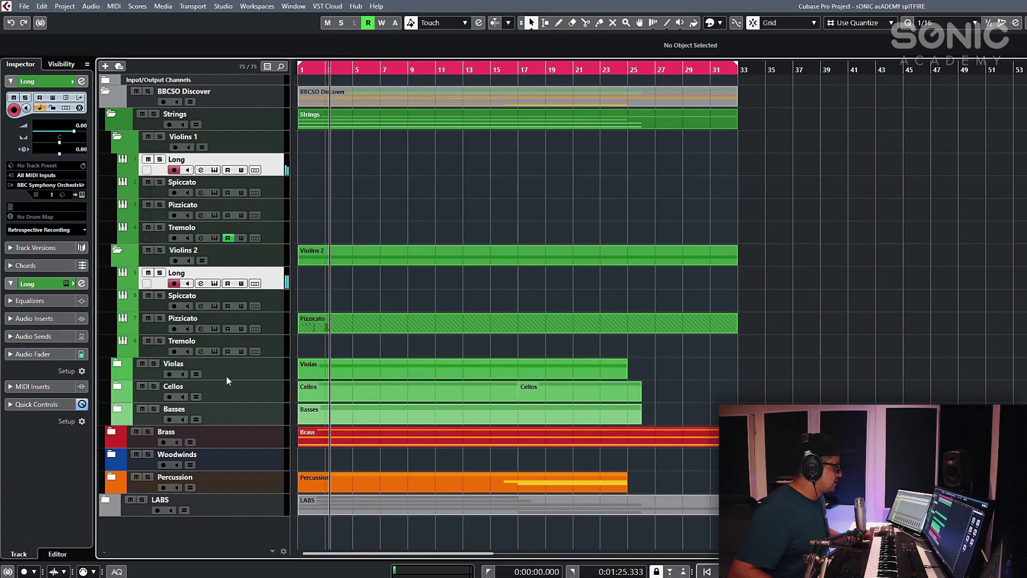
# - Expand Violas and Cellos and add their Long tracks to the selected Violins 1 and 2 Long tracks to play them layered
pyautogui.click(117, 364)
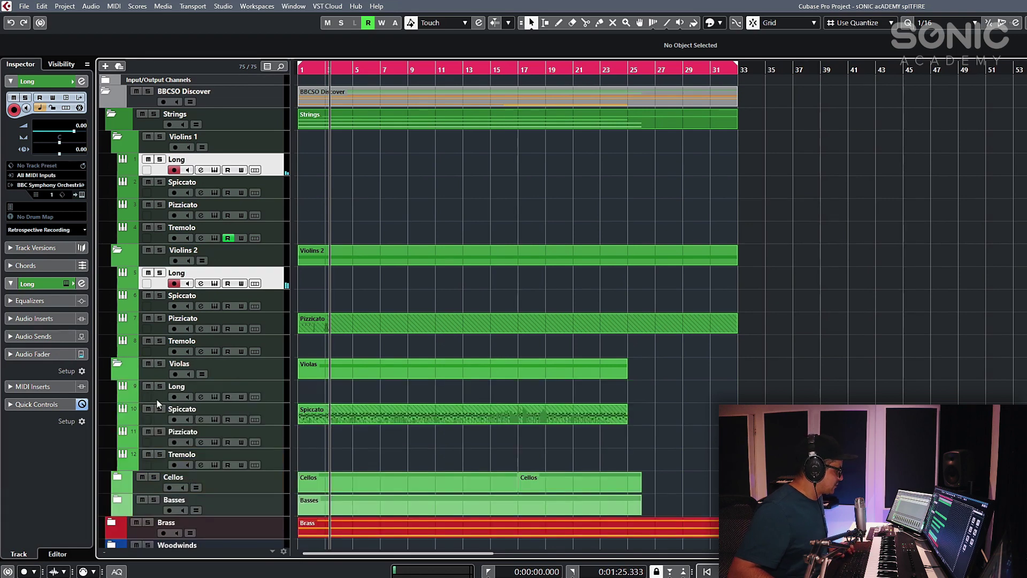
pyautogui.click(206, 392)
pyautogui.scroll(-3, 229, 454)
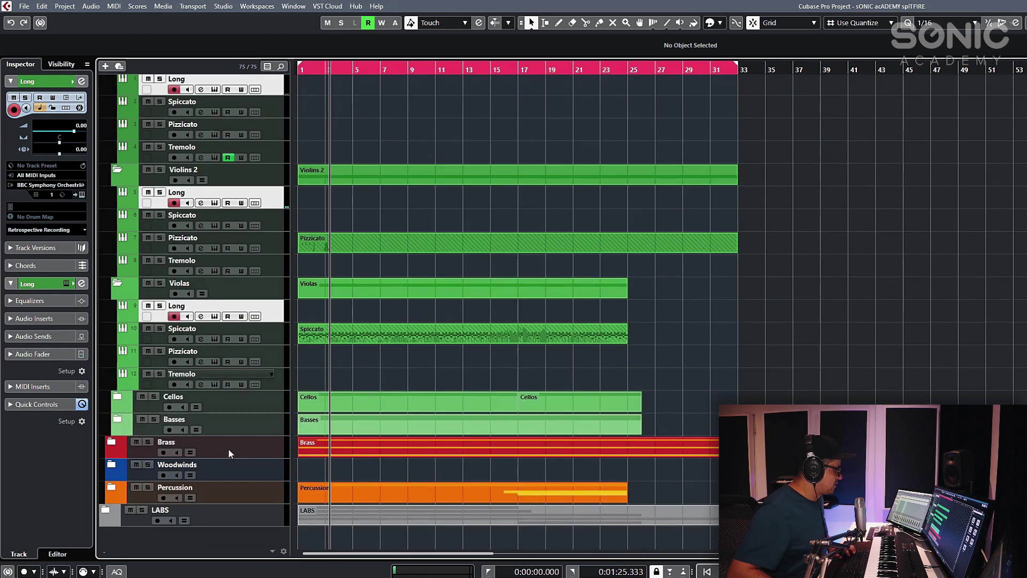
pyautogui.click(117, 396)
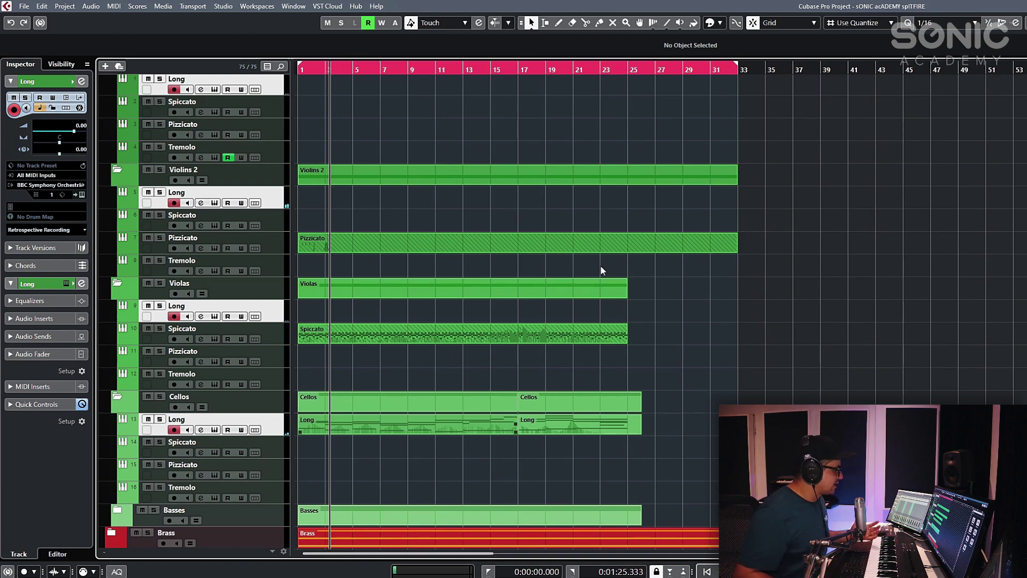
pyautogui.scroll(3, 472, 170)
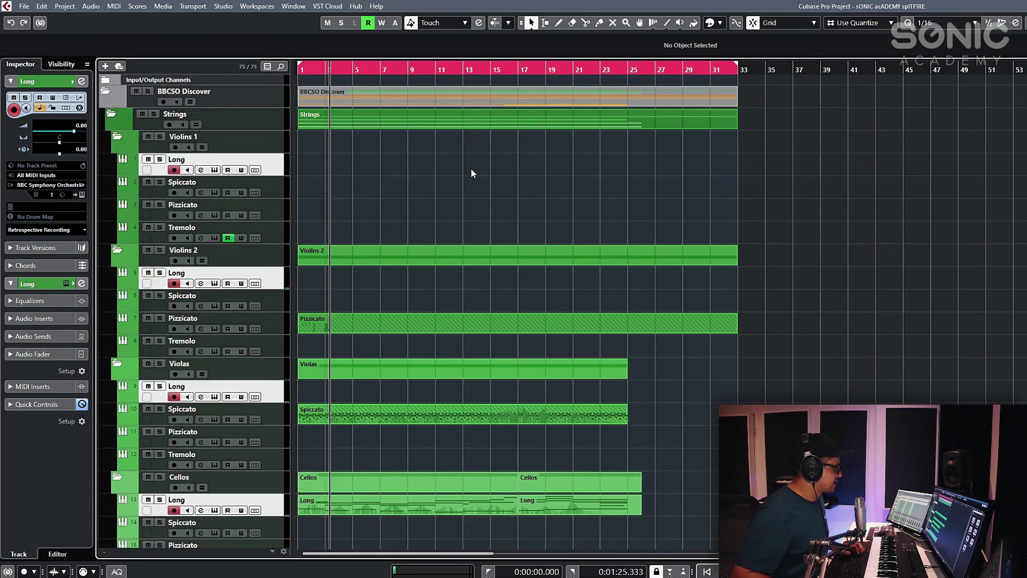
pyautogui.scroll(-7, 546, 354)
pyautogui.click(436, 337)
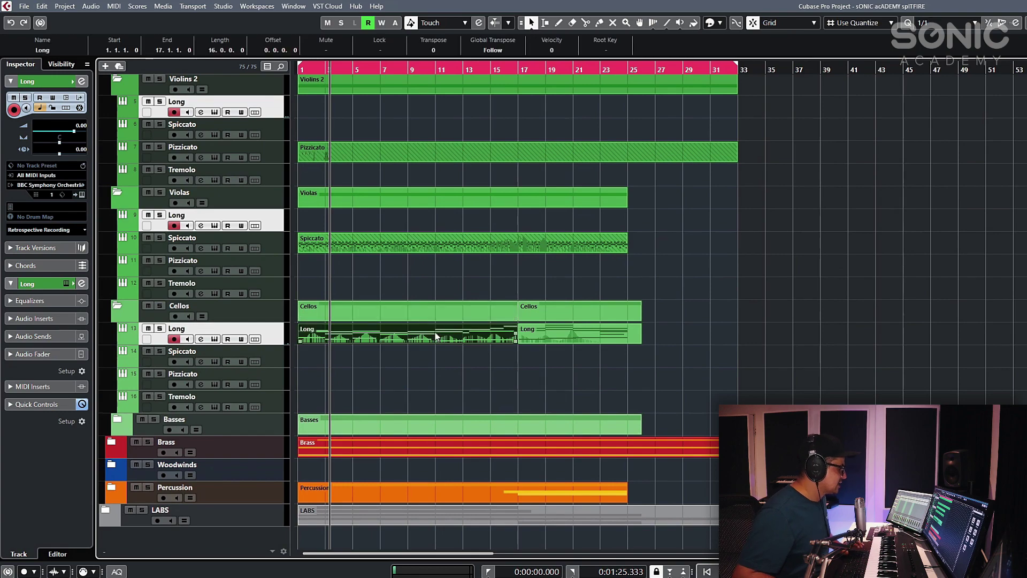
# - Expand Brass and audition the Horns Long and Staccatissimo tracks and the Bass Trombone Staccatissimo track
pyautogui.click(111, 442)
pyautogui.scroll(-5, 355, 337)
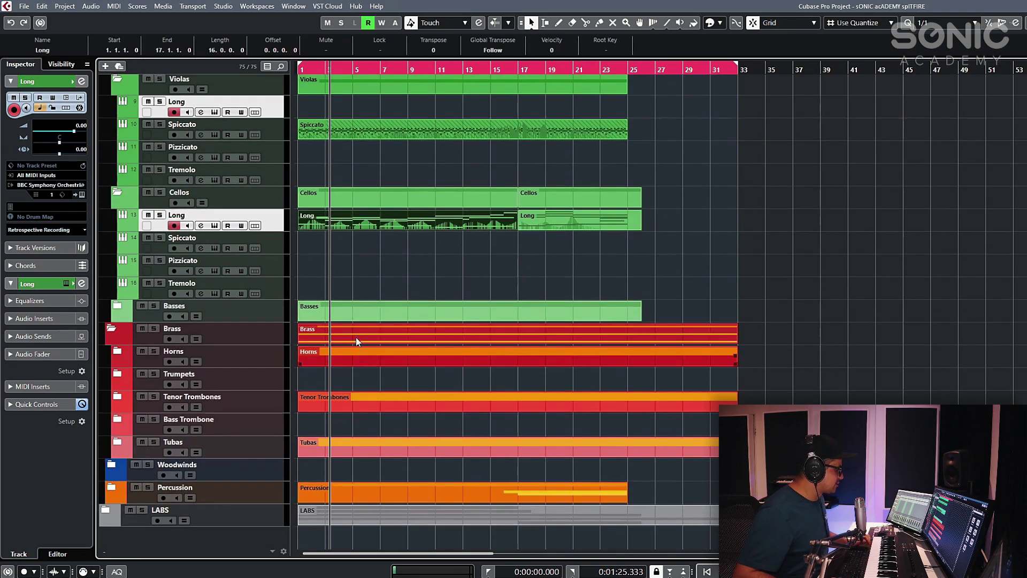
pyautogui.click(118, 351)
pyautogui.scroll(-2, 198, 348)
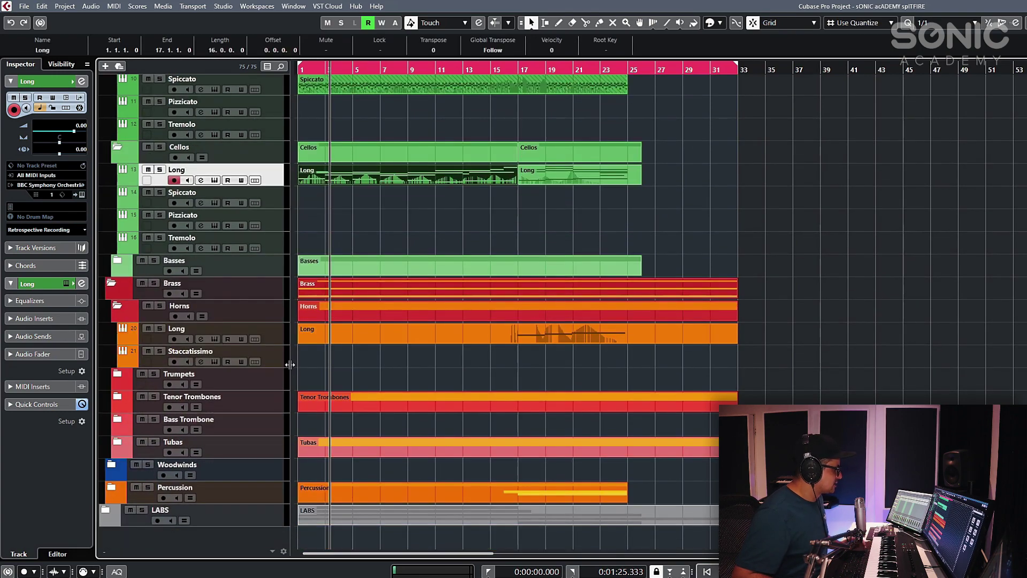
pyautogui.click(268, 358)
pyautogui.click(279, 339)
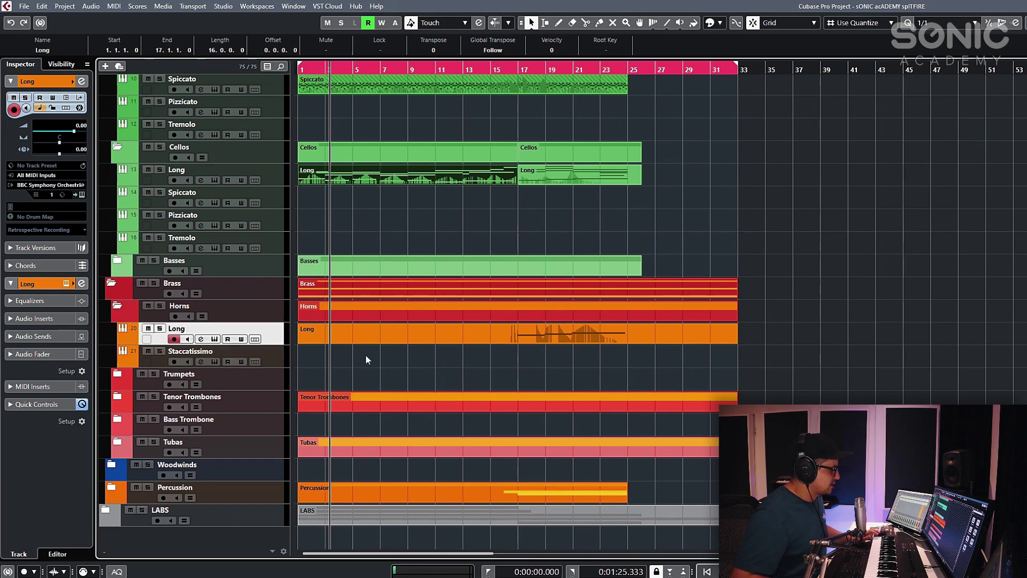
pyautogui.click(365, 354)
pyautogui.click(277, 358)
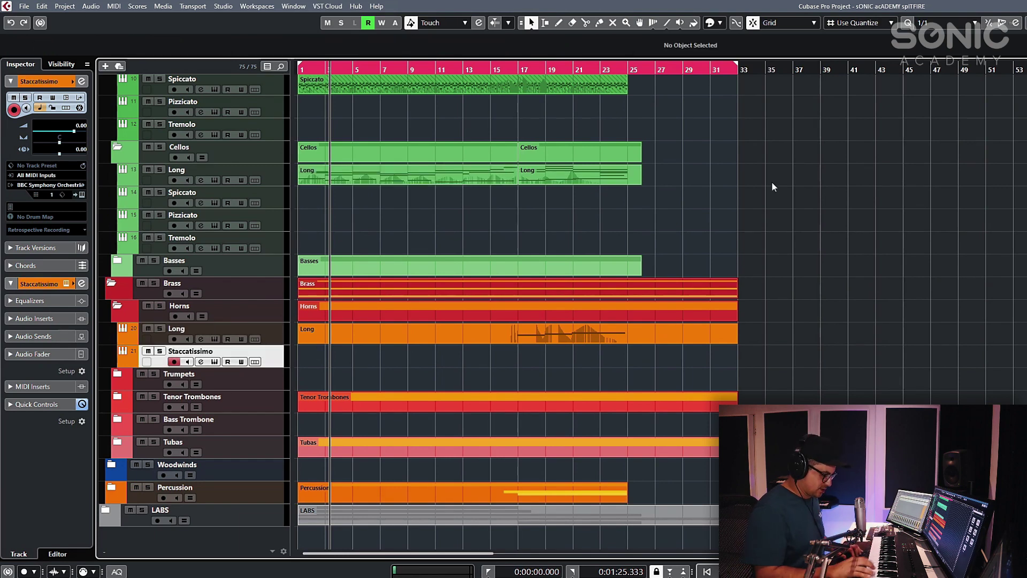
pyautogui.press('Up')
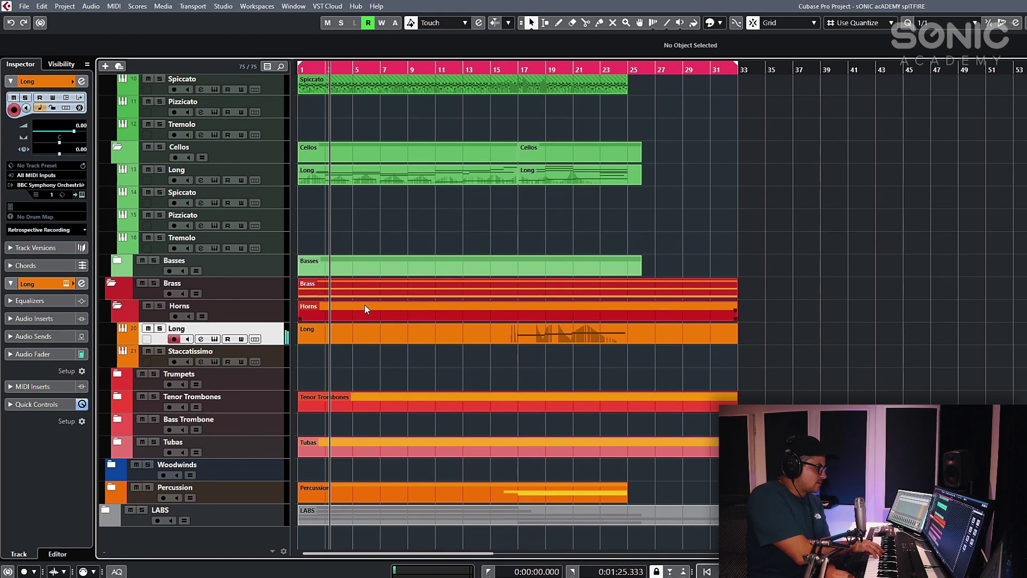
pyautogui.click(269, 362)
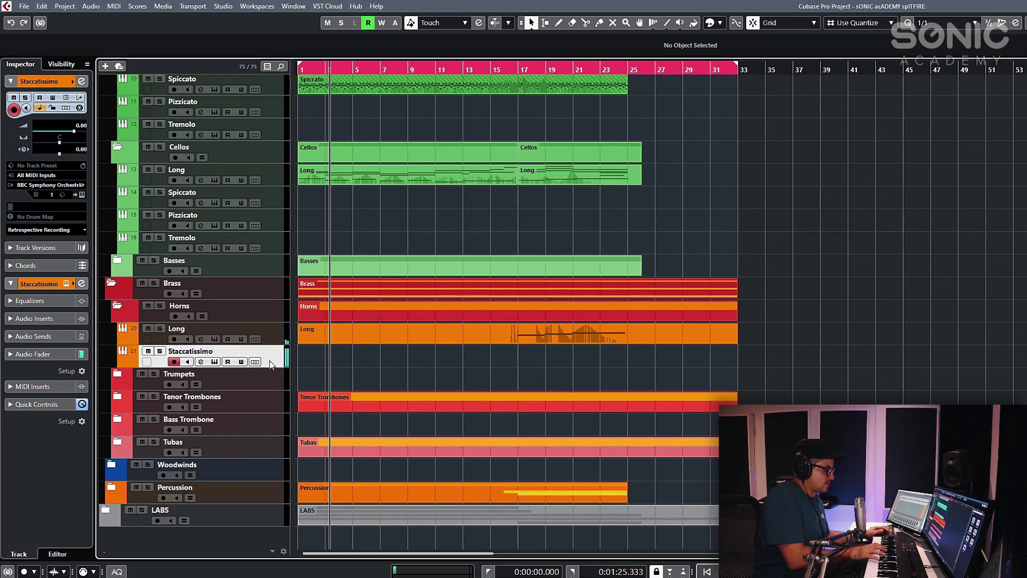
pyautogui.click(117, 419)
pyautogui.click(281, 424)
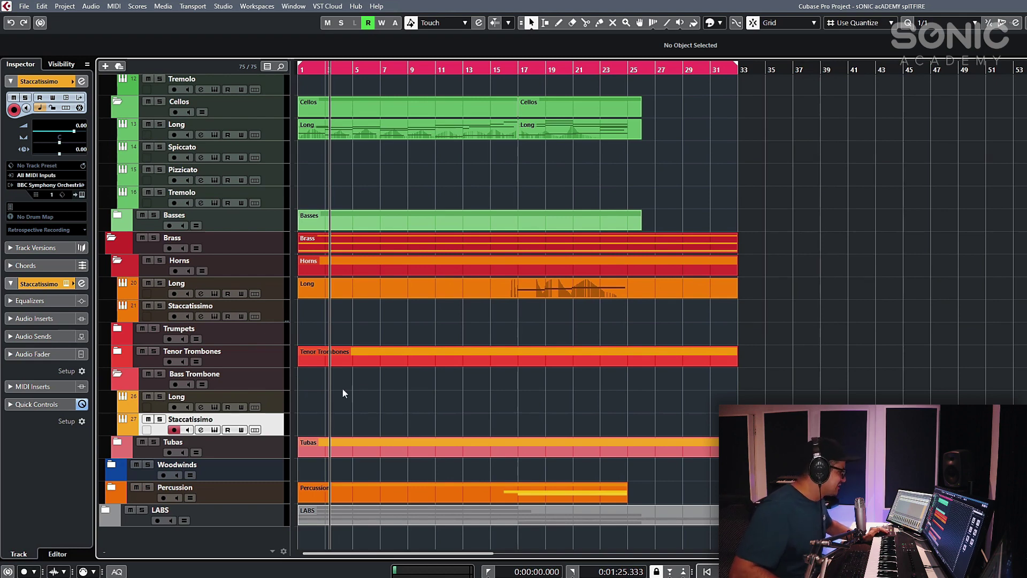
# - Expand Woodwinds and Piccolo, and audition the Piccolo Long and Staccatissimo tracks
pyautogui.click(111, 464)
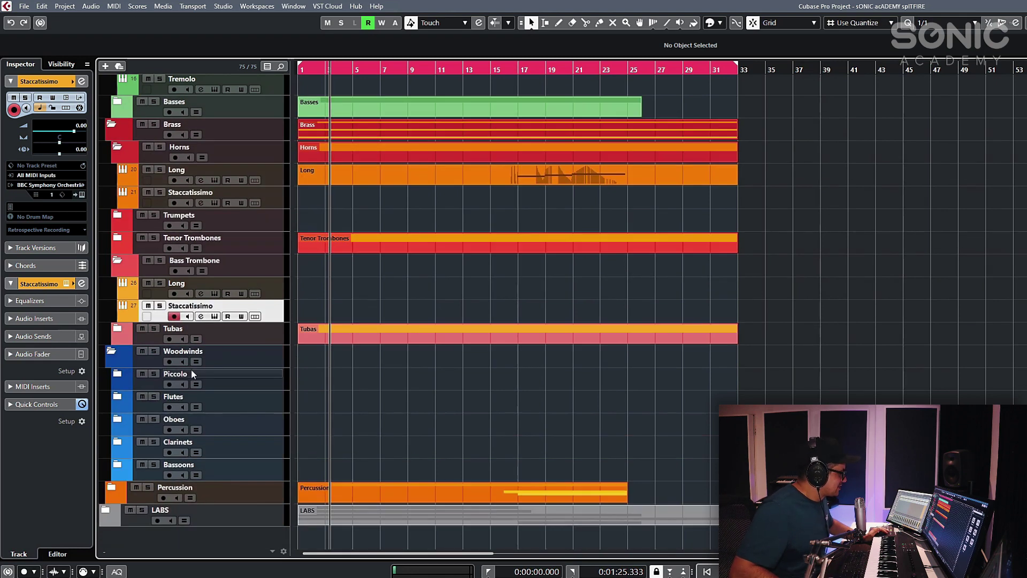
pyautogui.click(118, 375)
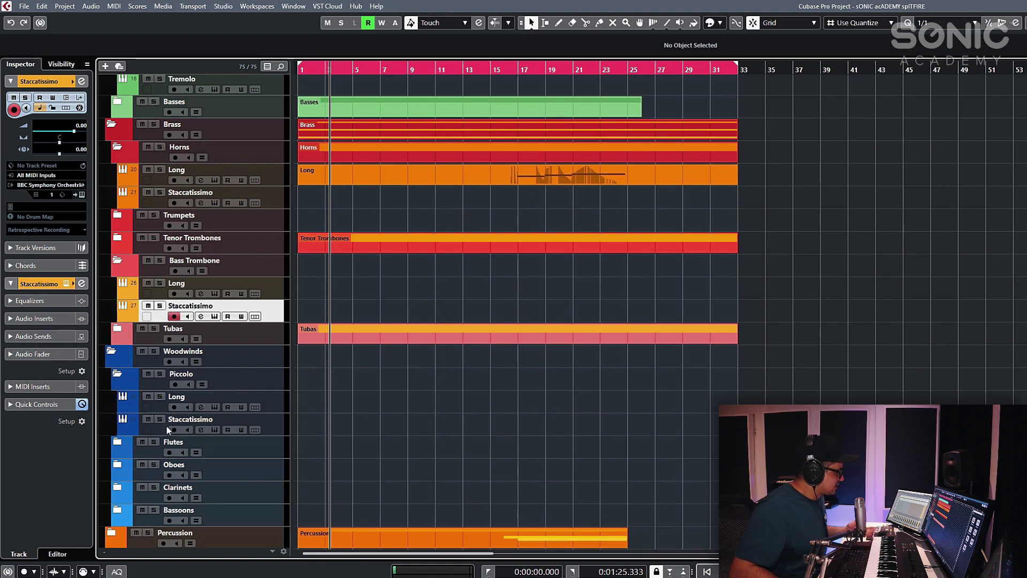
pyautogui.click(280, 407)
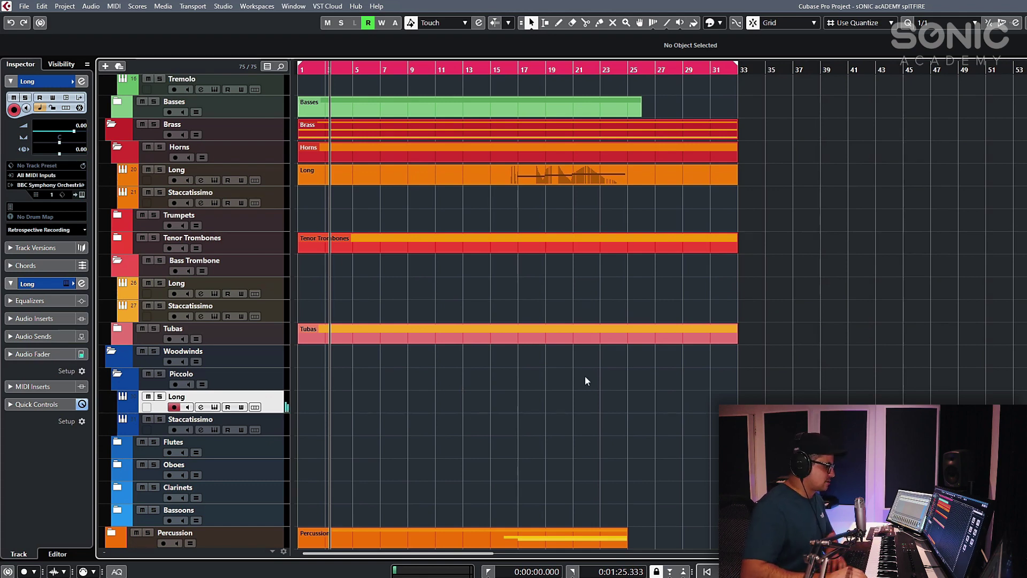
pyautogui.click(269, 432)
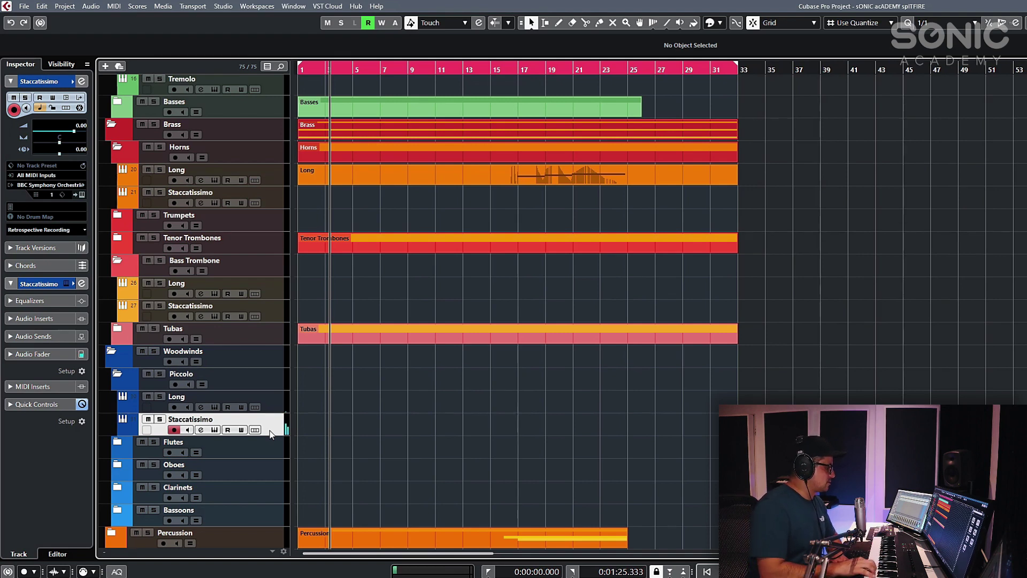
pyautogui.scroll(-2, 406, 468)
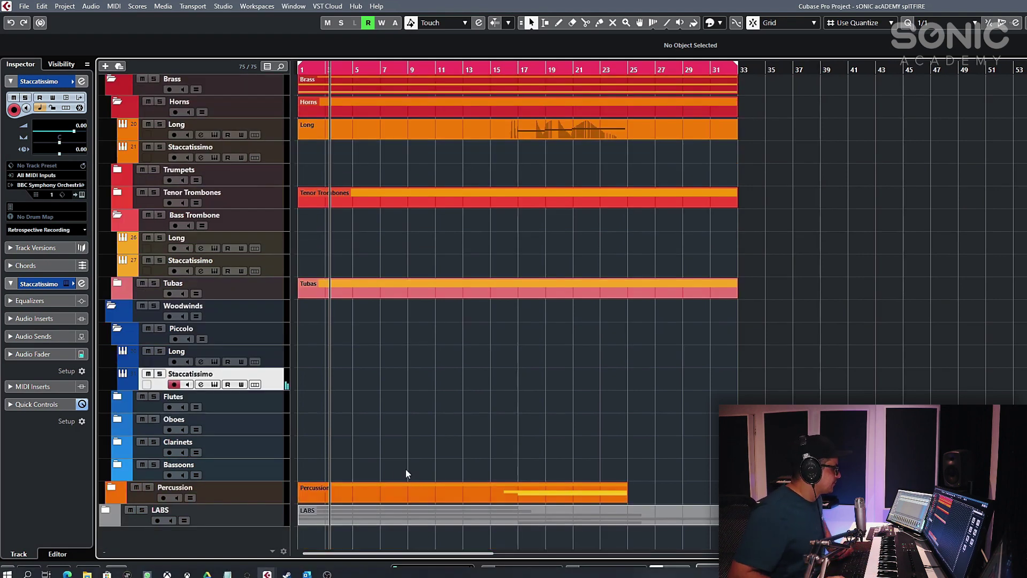
# - Expand Percussion and audition the Harp, Celeste, Timpani Hits and Untuned Percussion tracks one after another
pyautogui.click(117, 488)
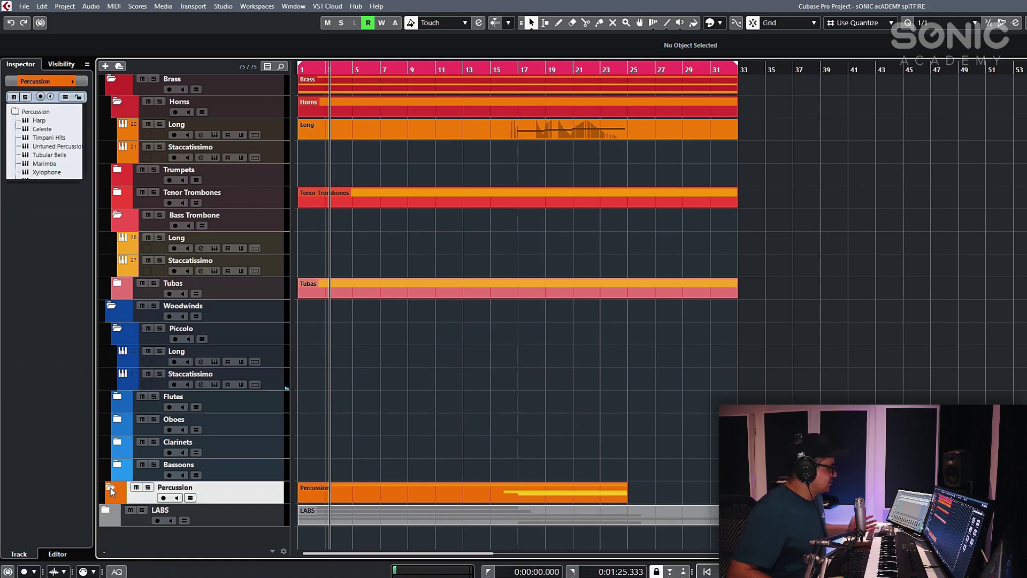
pyautogui.click(111, 486)
pyautogui.click(224, 356)
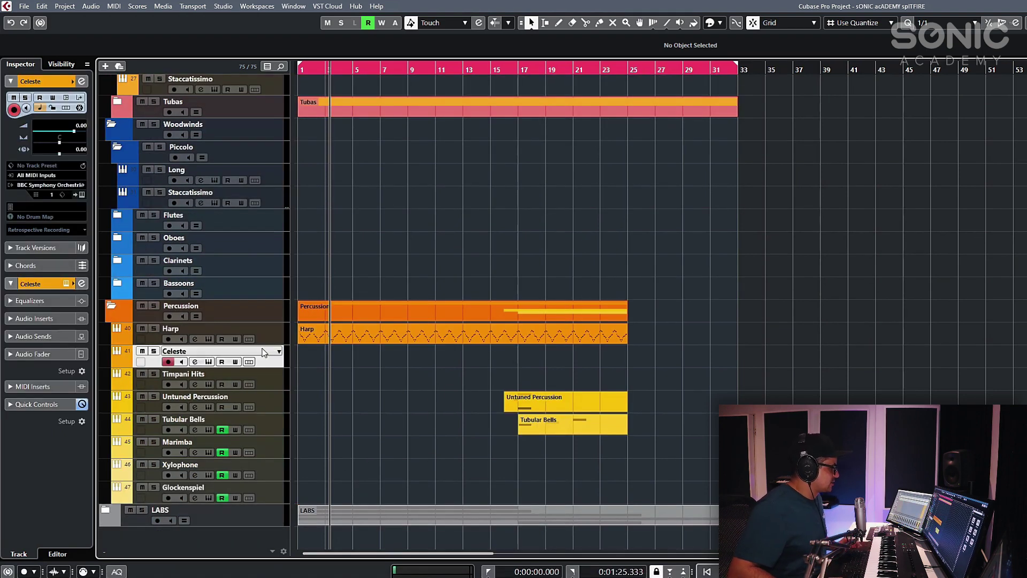
pyautogui.click(225, 334)
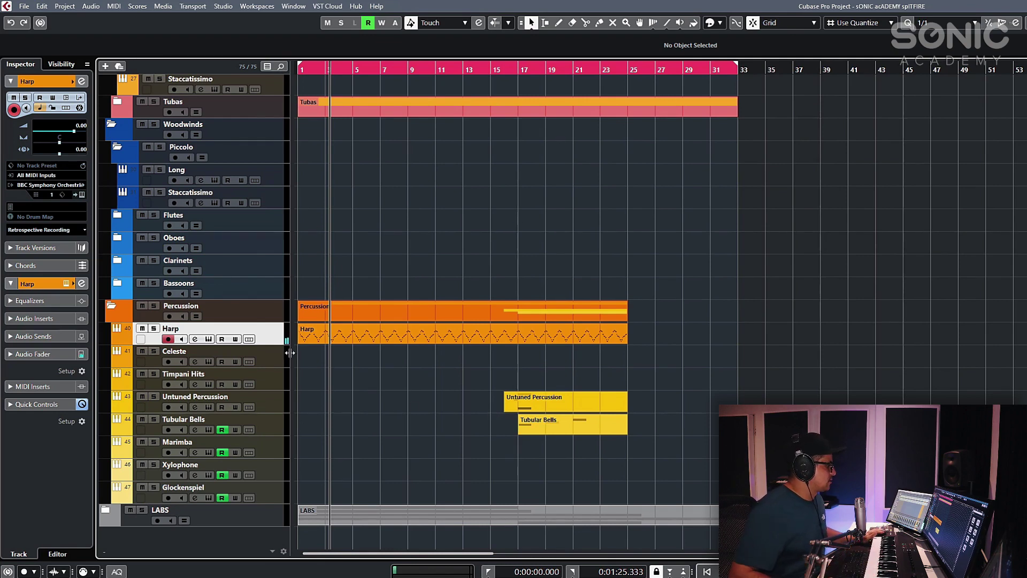
pyautogui.click(425, 347)
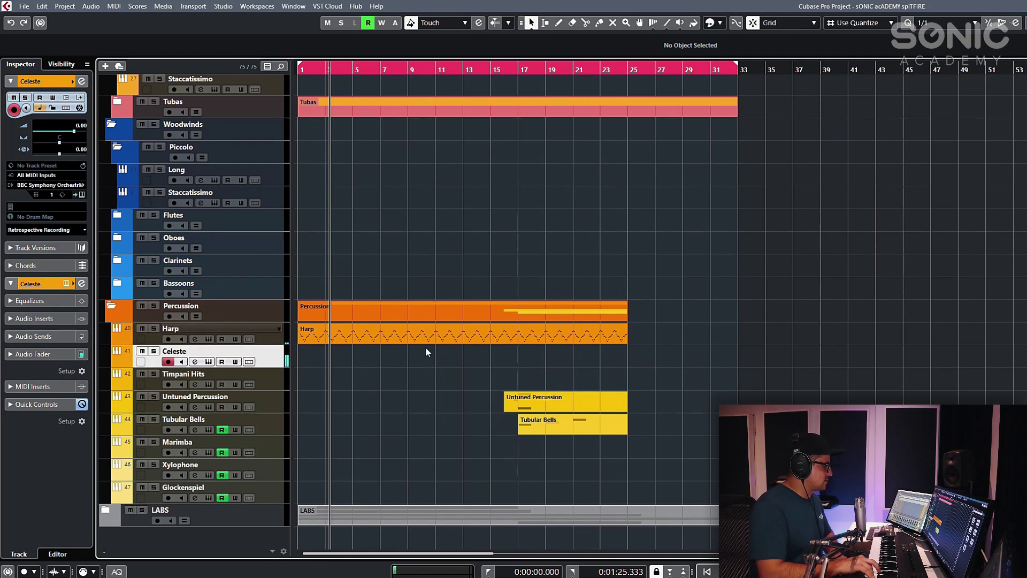
pyautogui.press('Down')
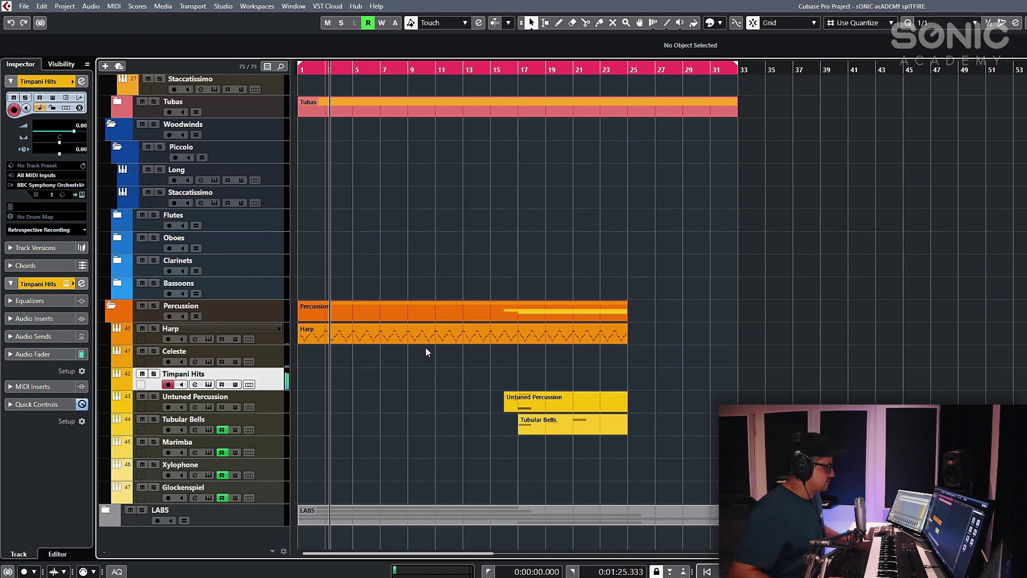
pyautogui.click(278, 396)
pyautogui.click(523, 369)
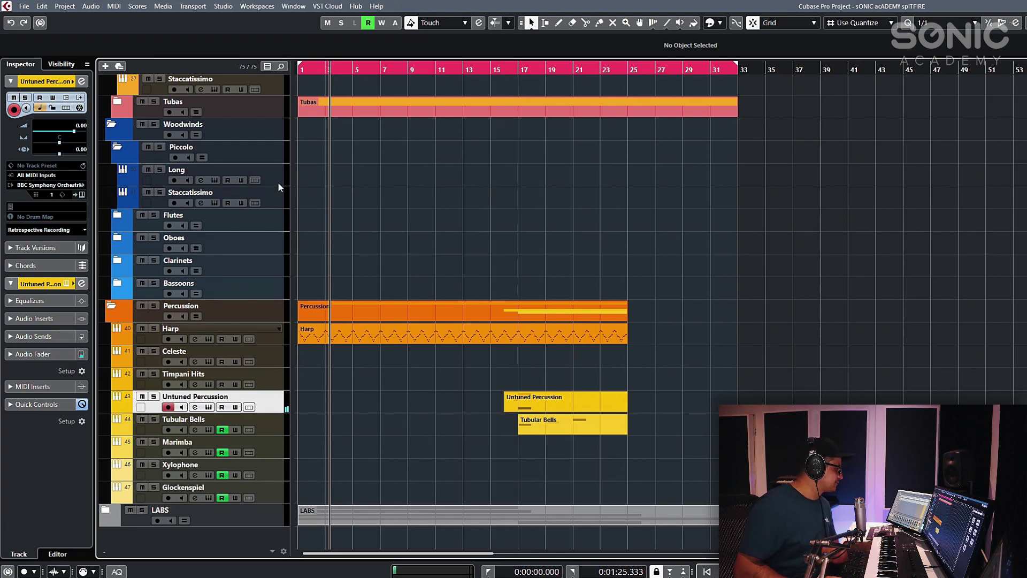
pyautogui.click(592, 428)
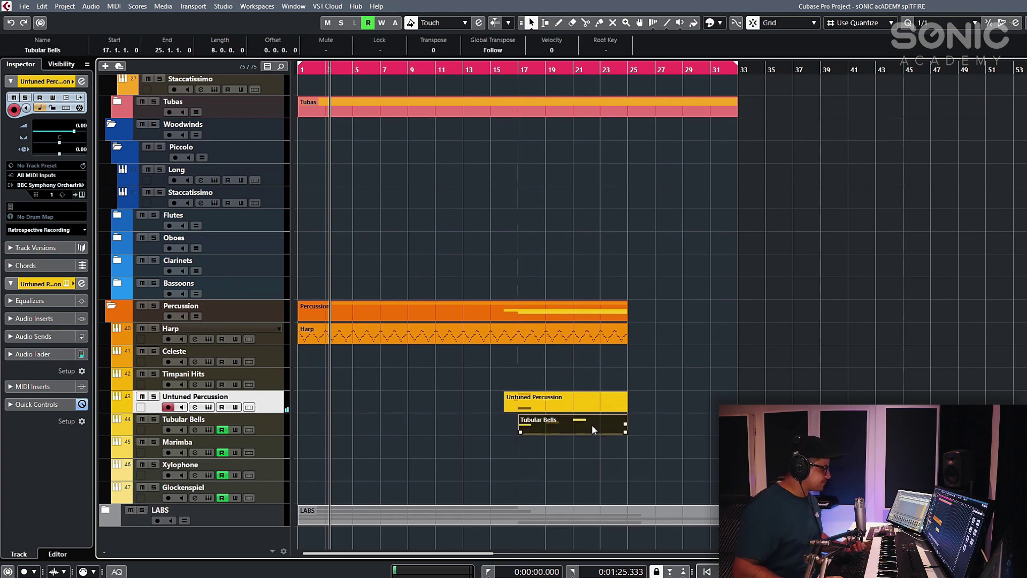
pyautogui.click(432, 435)
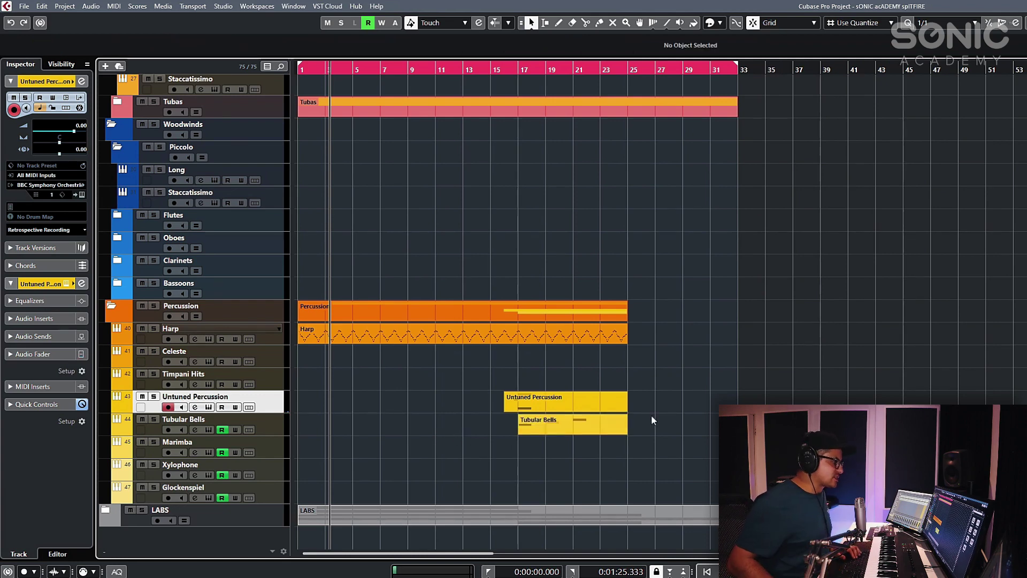
pyautogui.press('g')
pyautogui.press('g')
pyautogui.press('h')
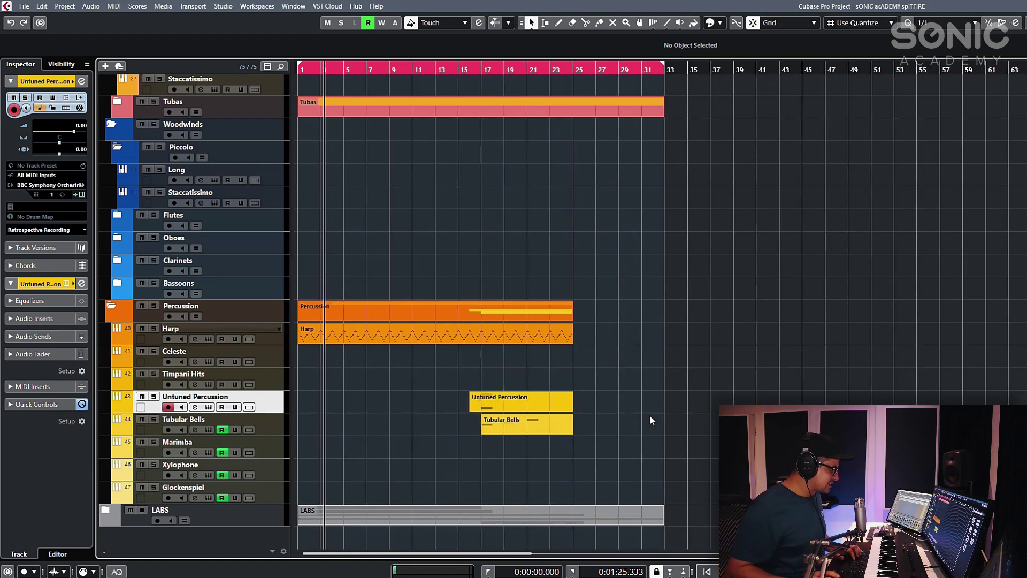
pyautogui.press('h')
pyautogui.press('h')
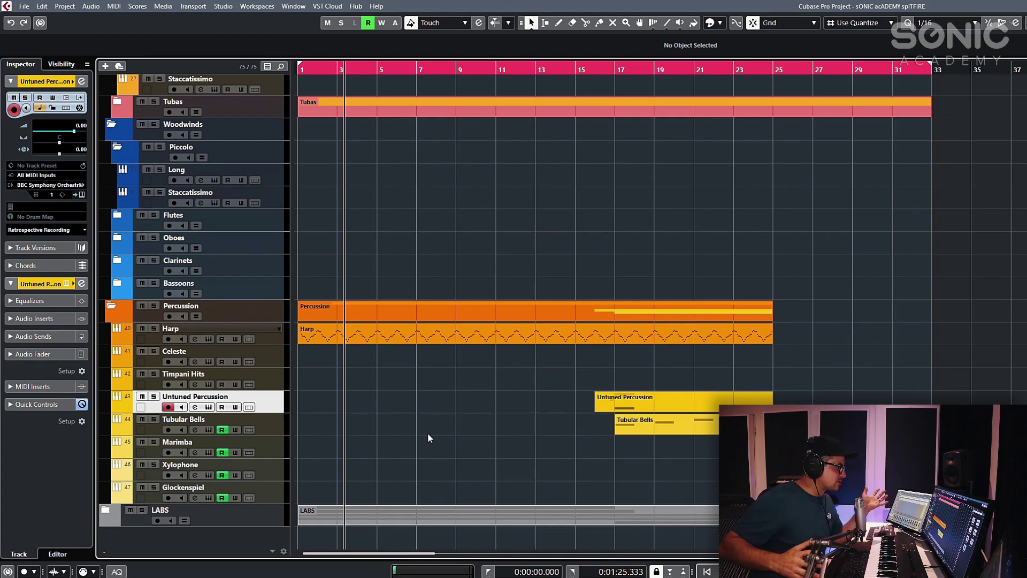
pyautogui.click(548, 306)
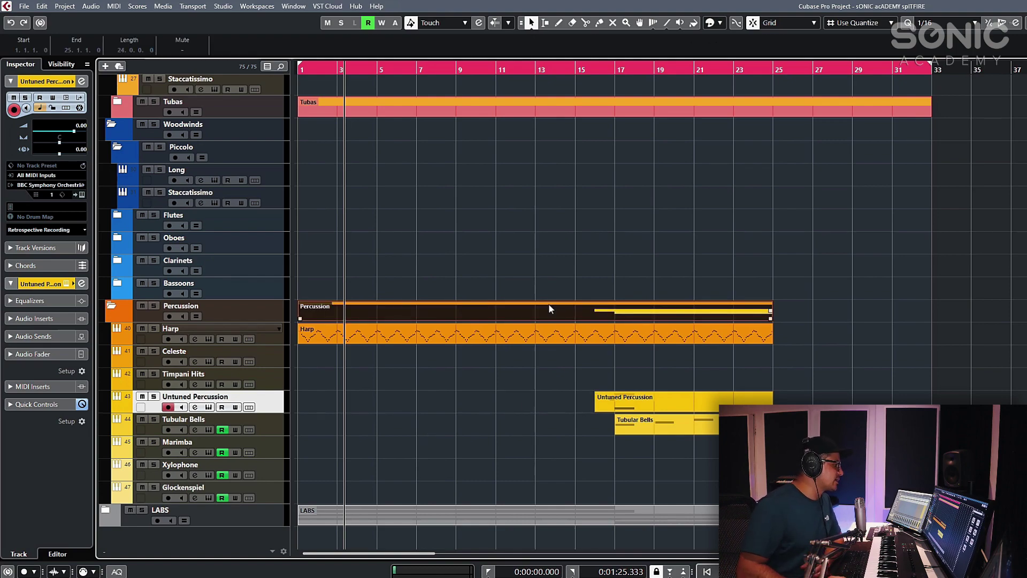
pyautogui.click(599, 258)
pyautogui.scroll(6, 562, 255)
pyautogui.scroll(4, 523, 251)
pyautogui.scroll(-12, 642, 259)
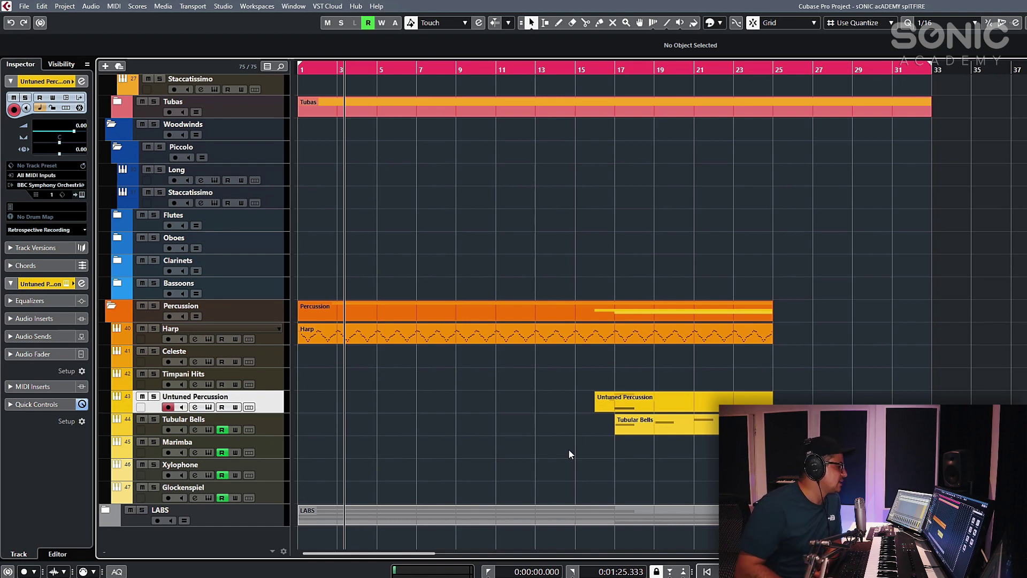
# - Select the recorded Pizzicato part in the Violins 2 folder
pyautogui.scroll(15, 569, 449)
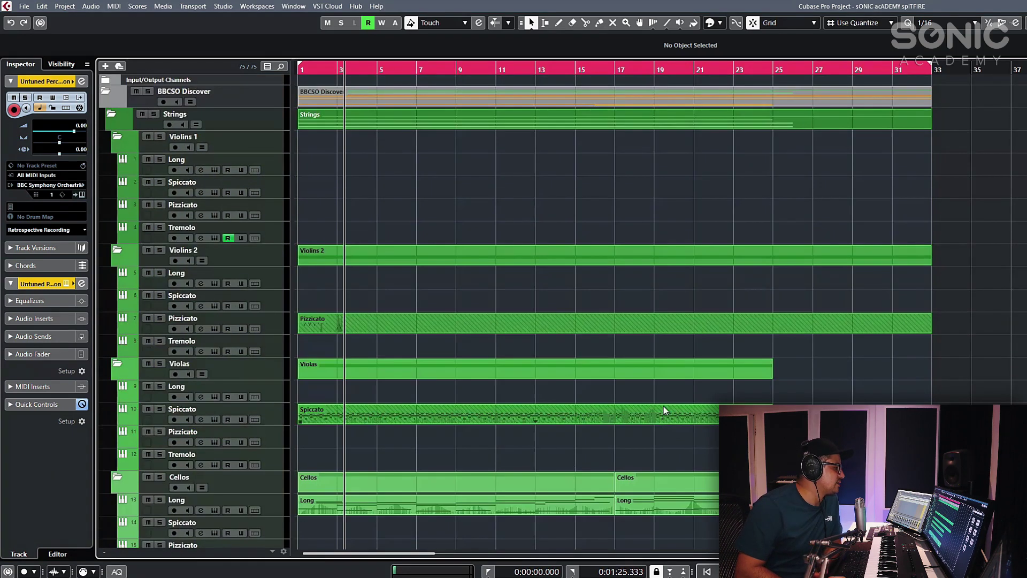
pyautogui.click(596, 321)
pyautogui.click(501, 307)
pyautogui.click(473, 324)
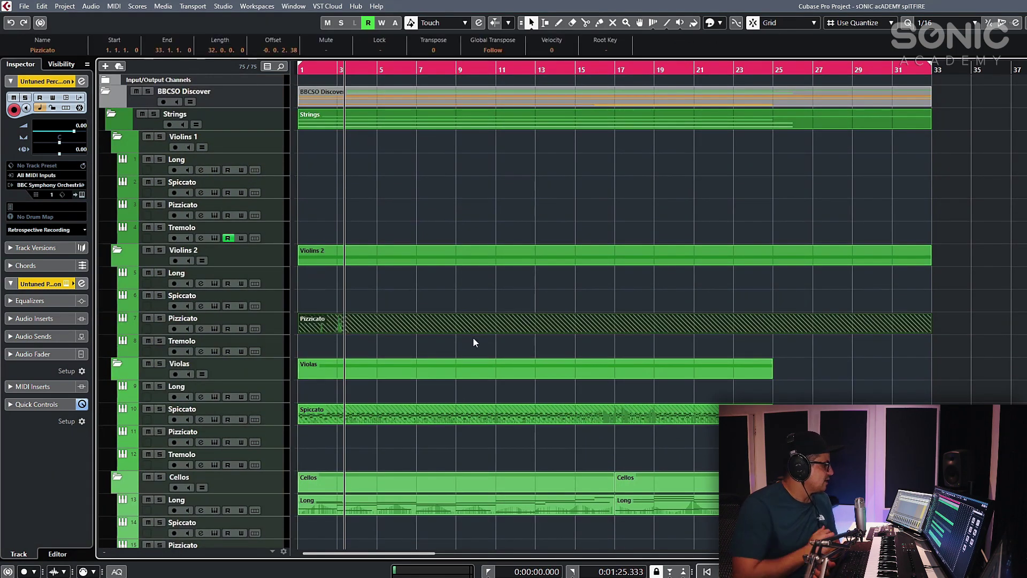